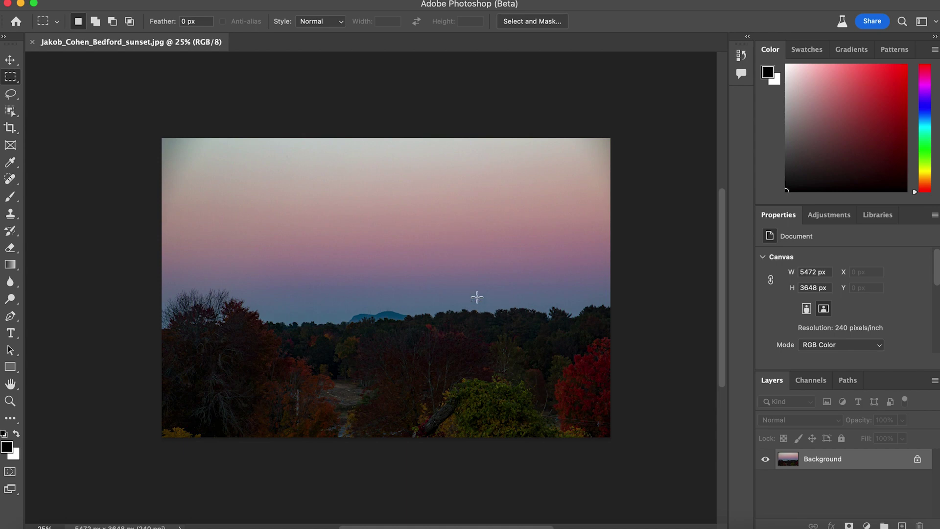
Step: Select a small rectangle of sky just above the treeline, right of the mountain, and fill it using Generative Fill with the prompt "Giant tree"
{"action": "left_click_drag", "start_coordinate": [459, 280], "coordinate": [500, 318]}
{"action": "left_click", "coordinate": [470, 309]}
{"action": "left_click_drag", "start_coordinate": [443, 281], "coordinate": [466, 321]}
{"action": "right_click", "coordinate": [467, 316]}
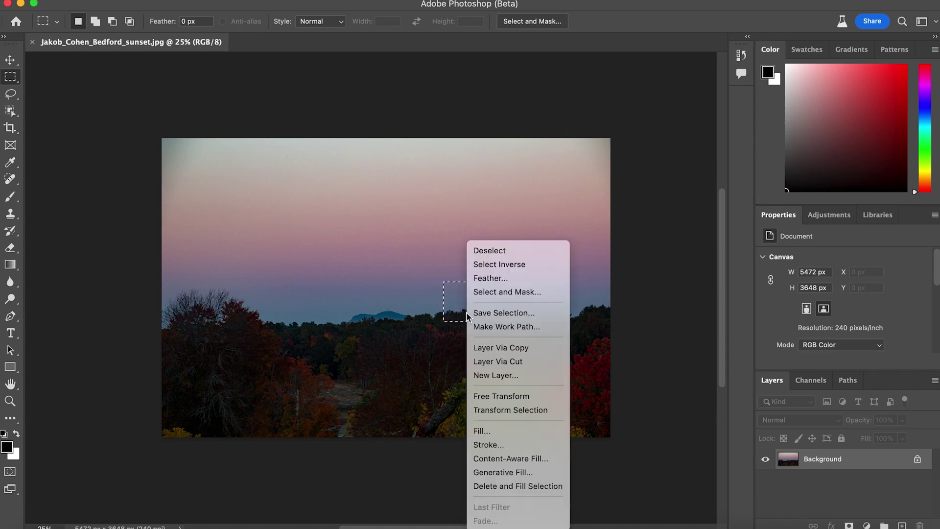
{"action": "left_click", "coordinate": [542, 473]}
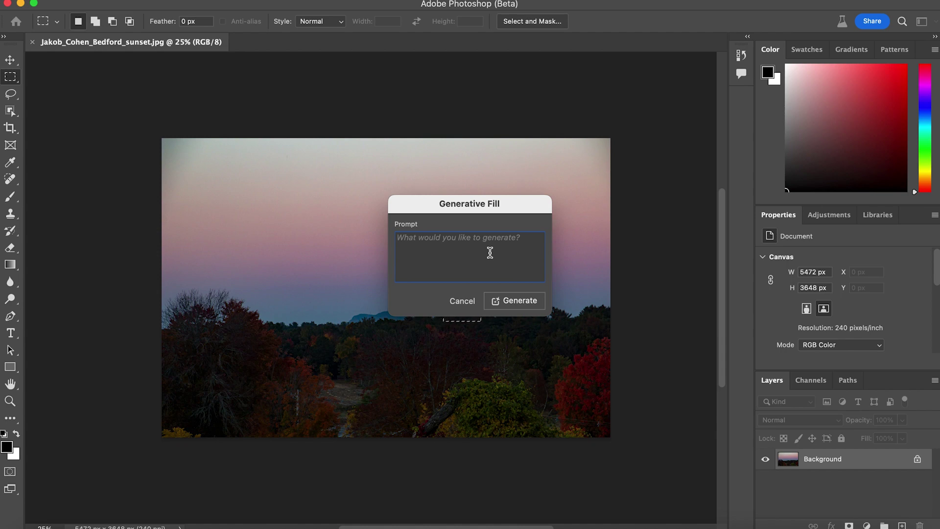
{"action": "type", "text": "Giant tree"}
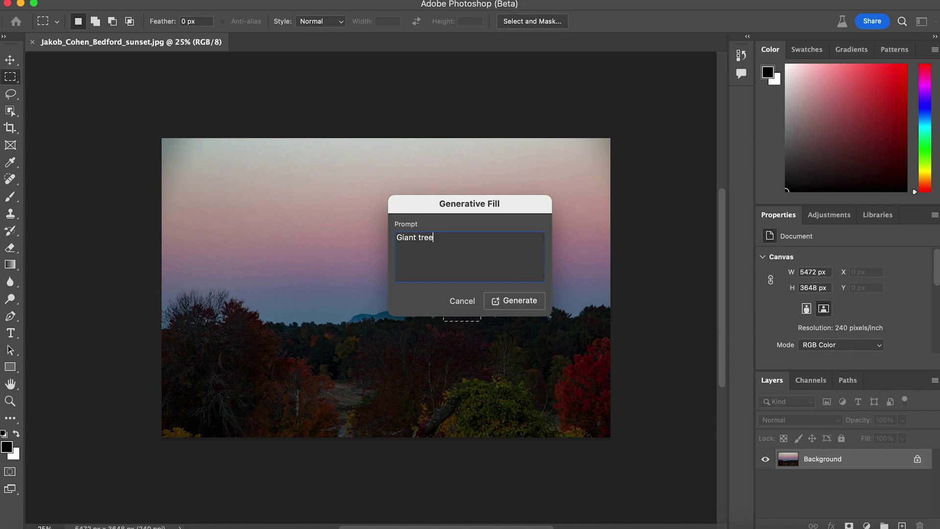
{"action": "left_click", "coordinate": [519, 300]}
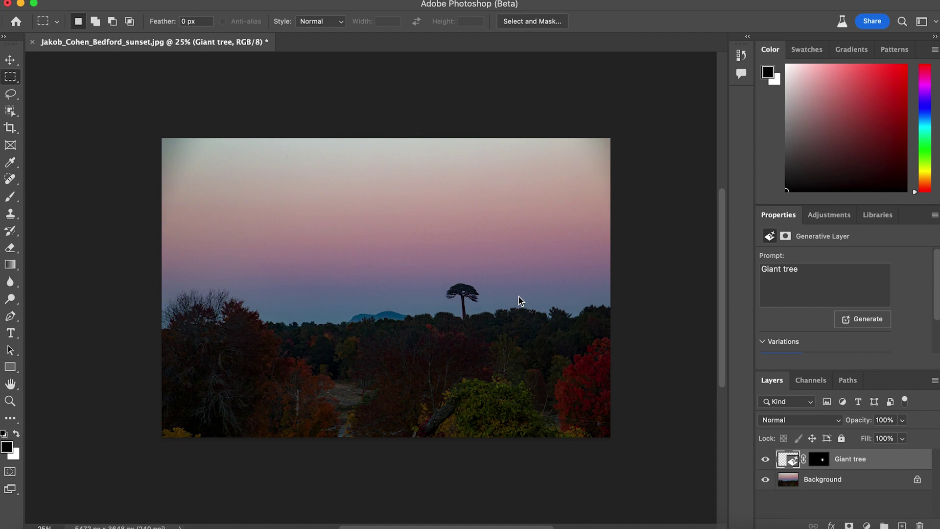
Step: Examine the generated tree's edges and sky texture up close, then its layer mask properties
{"action": "left_click", "coordinate": [819, 459]}
{"action": "key", "text": "x"}
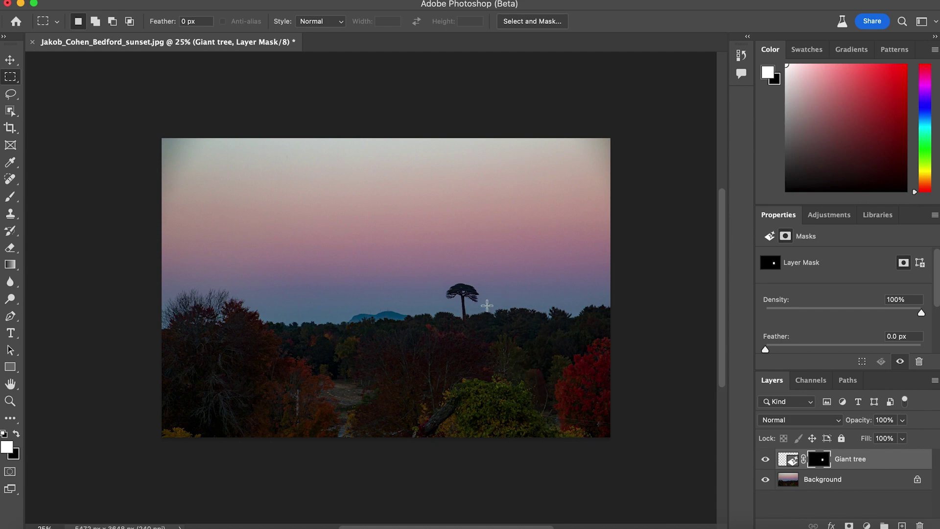
{"action": "scroll", "coordinate": [461, 312], "scroll_direction": "up", "scroll_amount": 5}
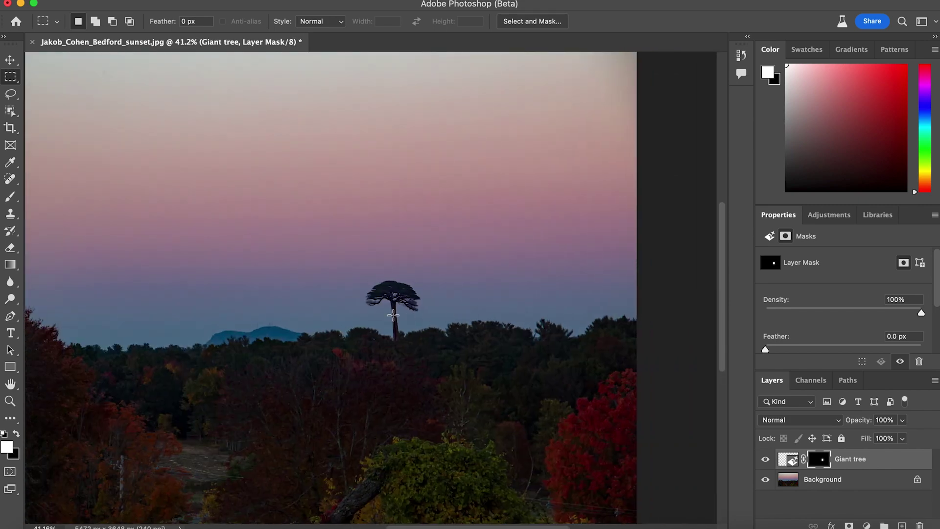
{"action": "scroll", "coordinate": [393, 315], "scroll_direction": "up", "scroll_amount": 6}
{"action": "scroll", "coordinate": [393, 315], "scroll_direction": "up", "scroll_amount": 3}
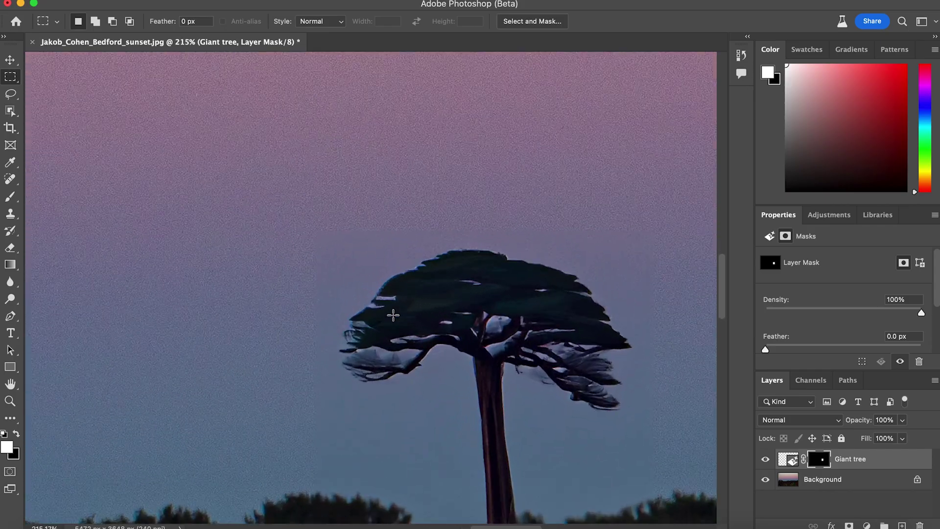
{"action": "scroll", "coordinate": [390, 313], "scroll_direction": "down", "scroll_amount": 5}
{"action": "scroll", "coordinate": [390, 314], "scroll_direction": "right", "scroll_amount": 5}
{"action": "scroll", "coordinate": [390, 314], "scroll_direction": "up", "scroll_amount": 2}
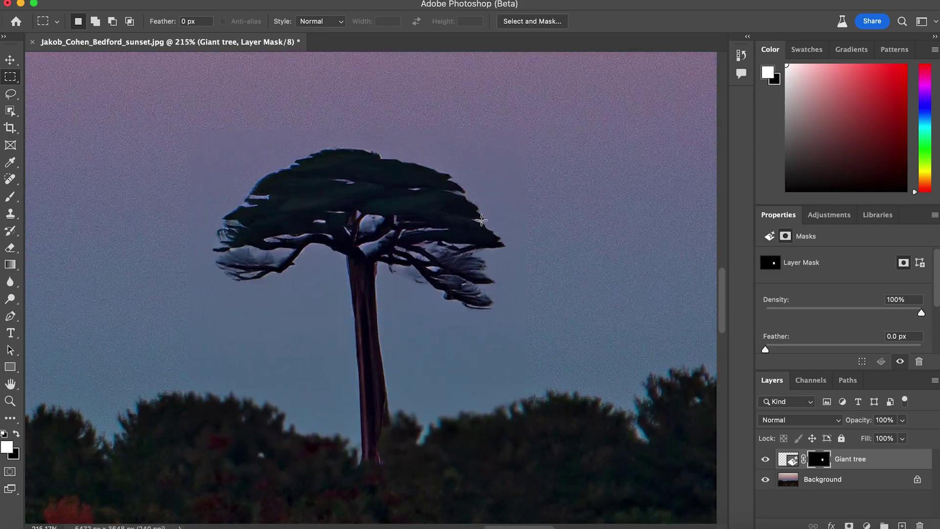
{"action": "scroll", "coordinate": [481, 355], "scroll_direction": "down", "scroll_amount": 5}
{"action": "scroll", "coordinate": [482, 355], "scroll_direction": "up", "scroll_amount": 6}
{"action": "scroll", "coordinate": [481, 357], "scroll_direction": "down", "scroll_amount": 3}
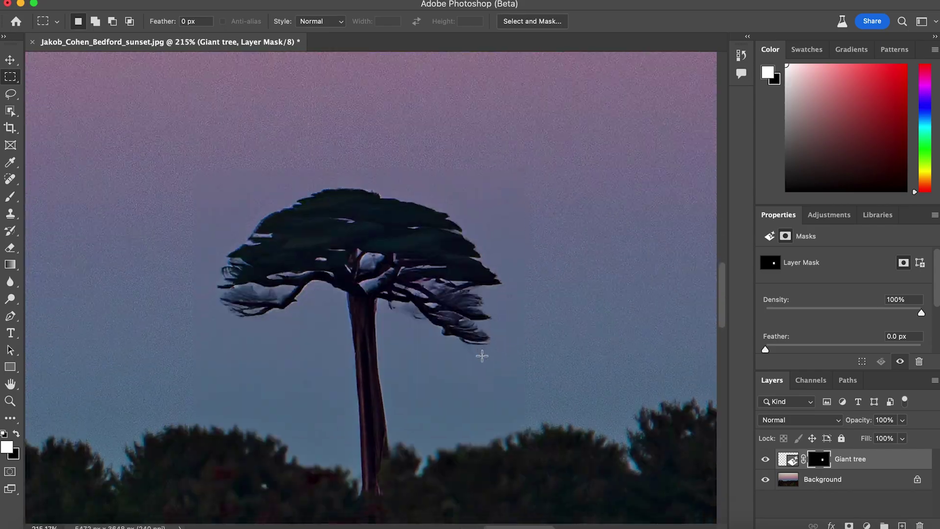
{"action": "scroll", "coordinate": [482, 357], "scroll_direction": "down", "scroll_amount": 2}
{"action": "scroll", "coordinate": [500, 367], "scroll_direction": "up", "scroll_amount": 2}
{"action": "scroll", "coordinate": [550, 310], "scroll_direction": "up", "scroll_amount": 3}
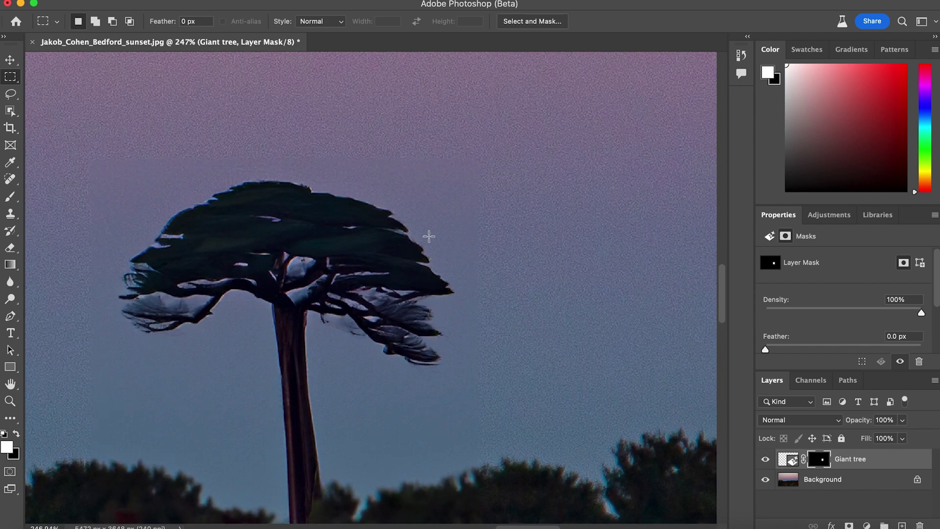
{"action": "scroll", "coordinate": [428, 237], "scroll_direction": "up", "scroll_amount": 4}
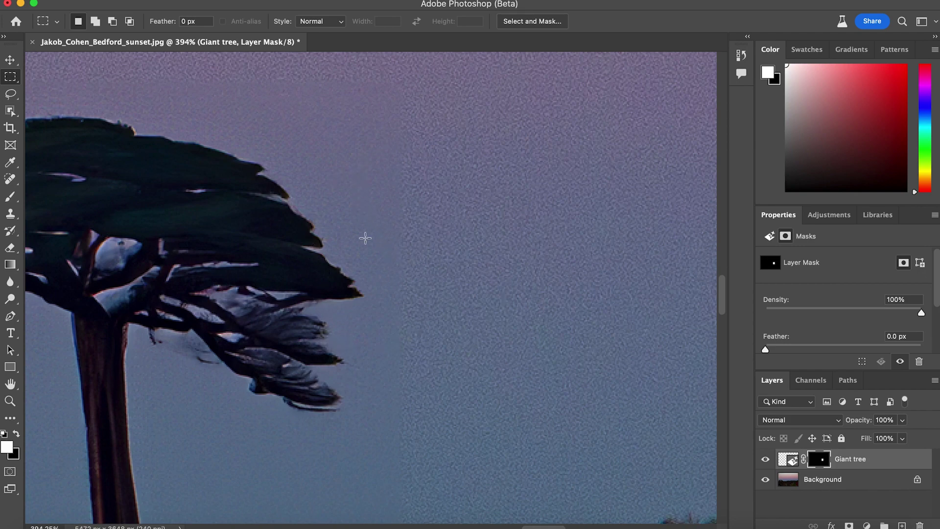
{"action": "scroll", "coordinate": [396, 227], "scroll_direction": "down", "scroll_amount": 8}
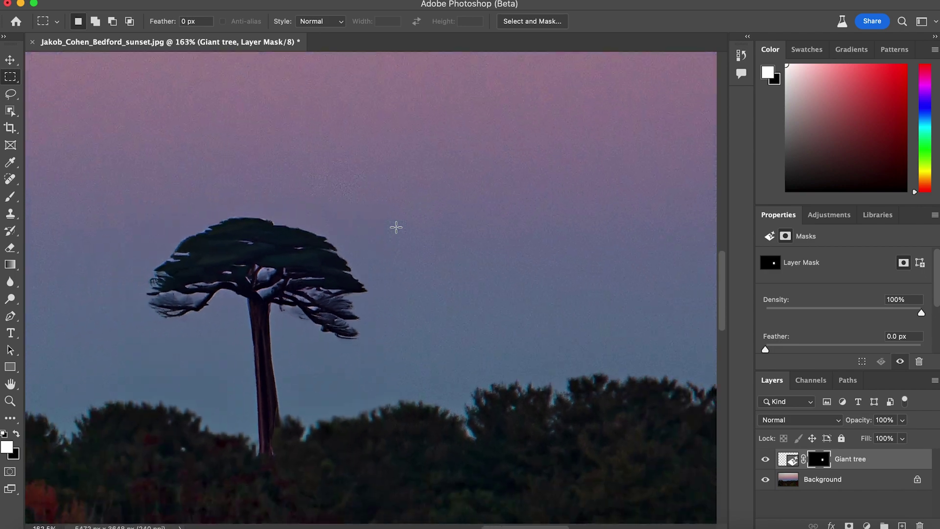
{"action": "scroll", "coordinate": [396, 227], "scroll_direction": "down", "scroll_amount": 6}
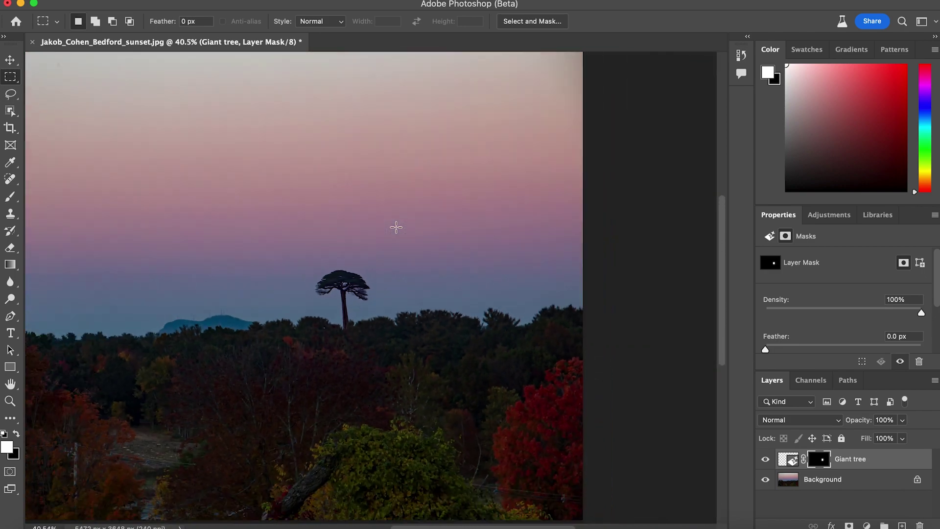
{"action": "scroll", "coordinate": [396, 227], "scroll_direction": "down", "scroll_amount": 2}
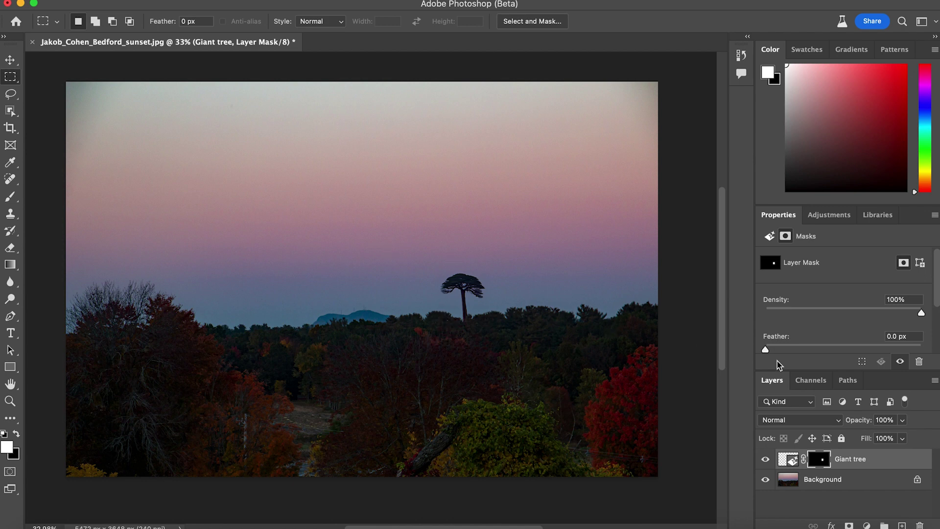
{"action": "scroll", "coordinate": [826, 337], "scroll_direction": "down", "scroll_amount": 3}
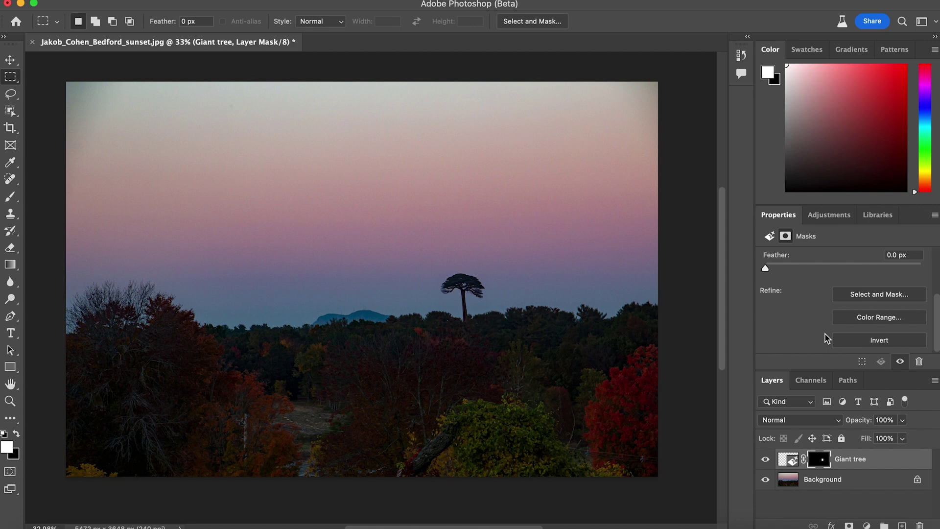
{"action": "scroll", "coordinate": [825, 334], "scroll_direction": "up", "scroll_amount": 3}
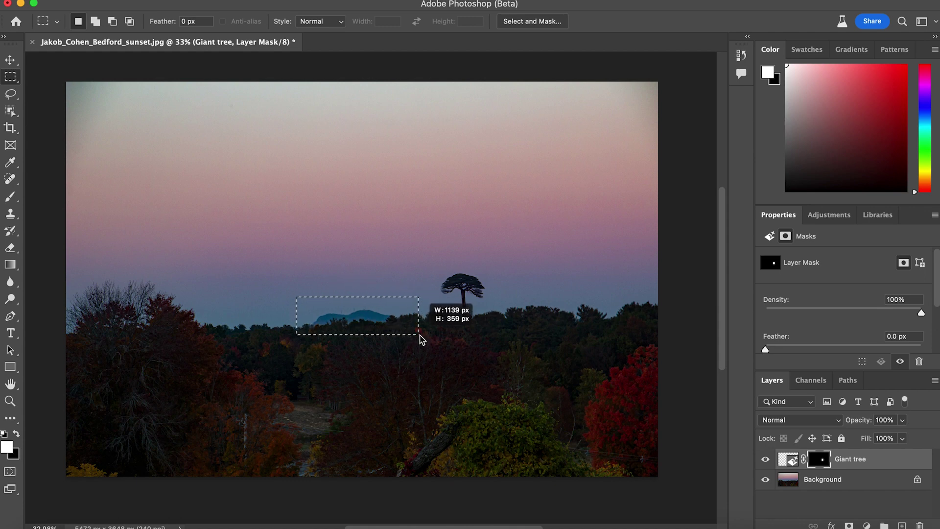
Step: Run Generative Fill with the prompt "remove mountain" on a rectangular selection around the distant mountain
{"action": "right_click", "coordinate": [391, 325]}
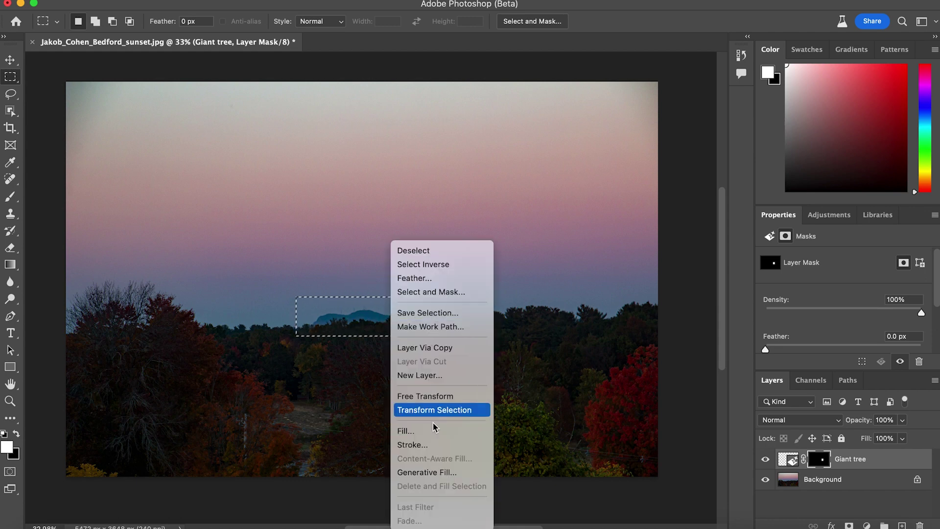
{"action": "left_click", "coordinate": [434, 473]}
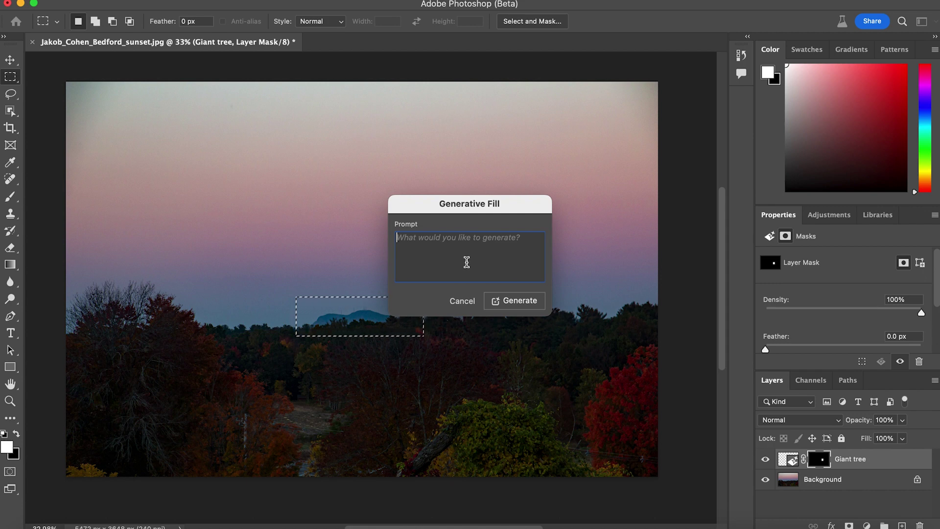
{"action": "type", "text": "remove moutain"}
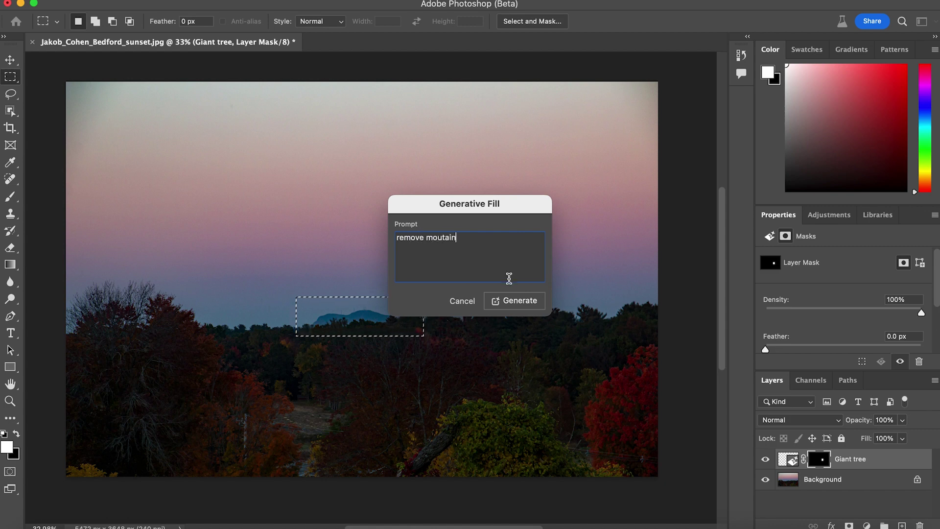
{"action": "key", "text": "BackSpace"}
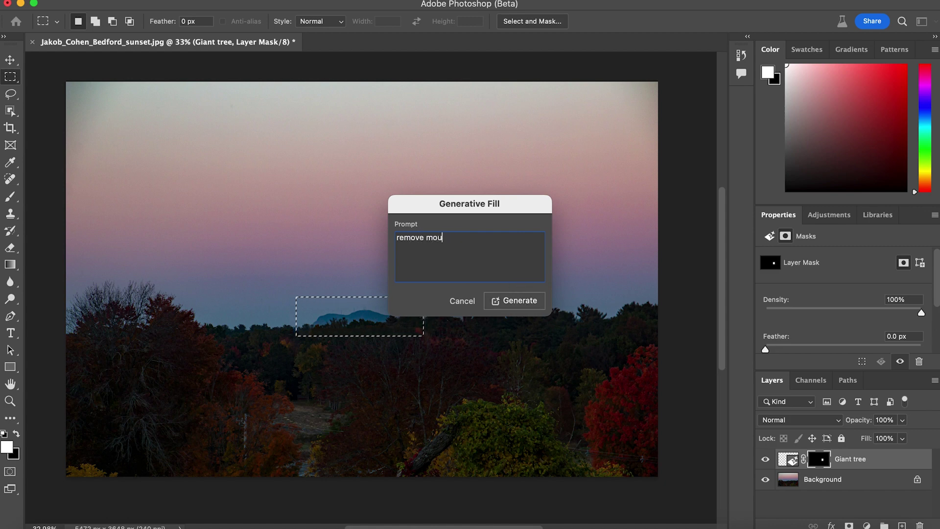
{"action": "left_click", "coordinate": [514, 300]}
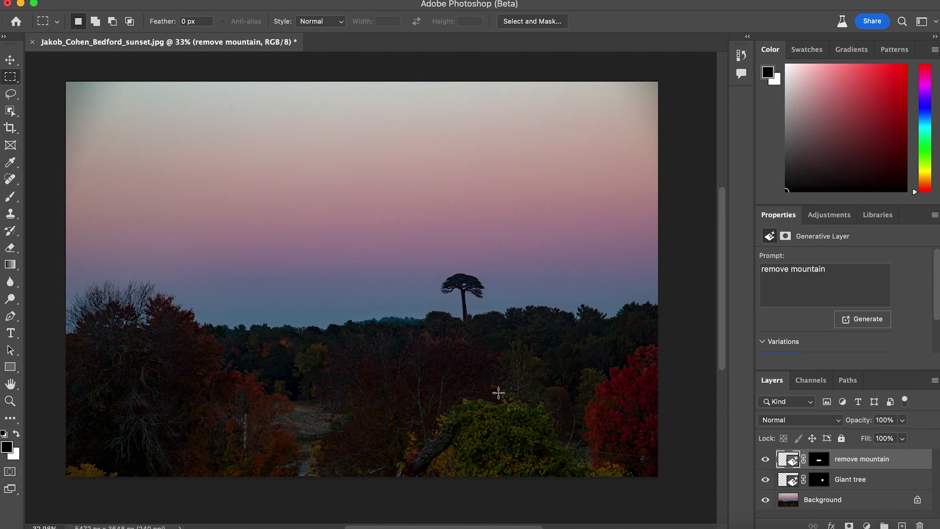
Step: Compare the image with and without the "remove mountain" layer by toggling its visibility repeatedly
{"action": "left_click", "coordinate": [765, 460]}
{"action": "left_click", "coordinate": [766, 460]}
{"action": "left_click", "coordinate": [766, 460]}
{"action": "left_click", "coordinate": [766, 460]}
{"action": "left_click", "coordinate": [765, 460]}
{"action": "left_click", "coordinate": [766, 461]}
{"action": "left_click", "coordinate": [765, 461]}
{"action": "left_click", "coordinate": [766, 460]}
{"action": "left_click", "coordinate": [766, 461]}
{"action": "left_click", "coordinate": [766, 460]}
Step: Preview the second variation of the mountain removal and choose the third one
{"action": "scroll", "coordinate": [837, 312], "scroll_direction": "down", "scroll_amount": 2}
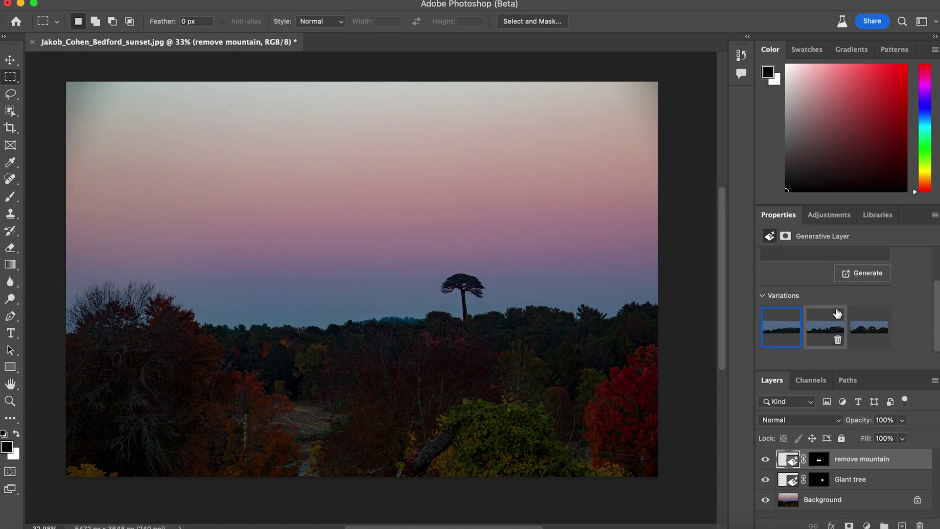
{"action": "left_click", "coordinate": [841, 325]}
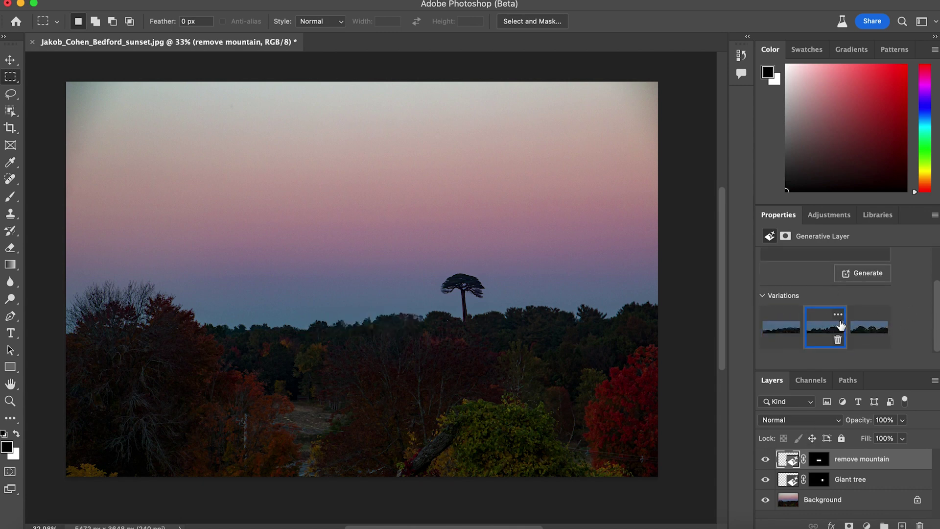
{"action": "left_click", "coordinate": [874, 325]}
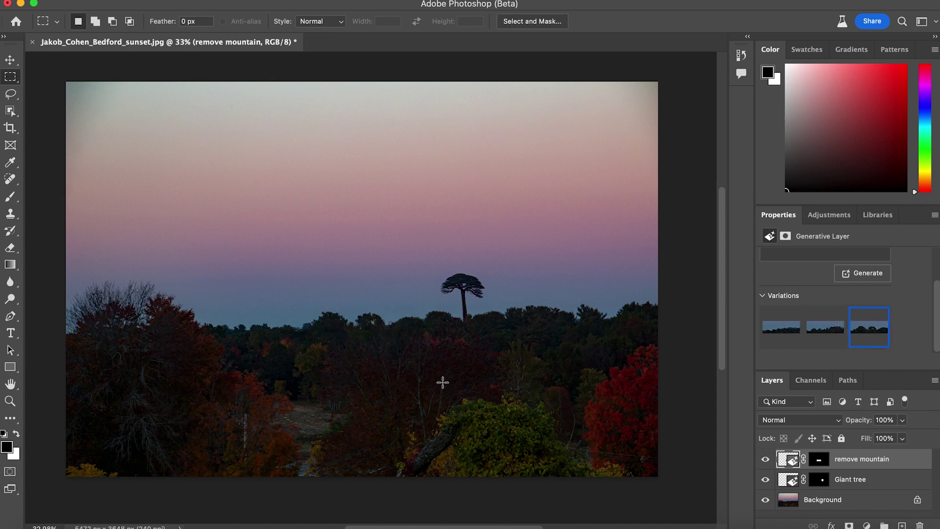
Step: Try to delete a lassoed area at the photo's upper-left corner on the "remove mountain" layer
{"action": "scroll", "coordinate": [443, 383], "scroll_direction": "down", "scroll_amount": 3}
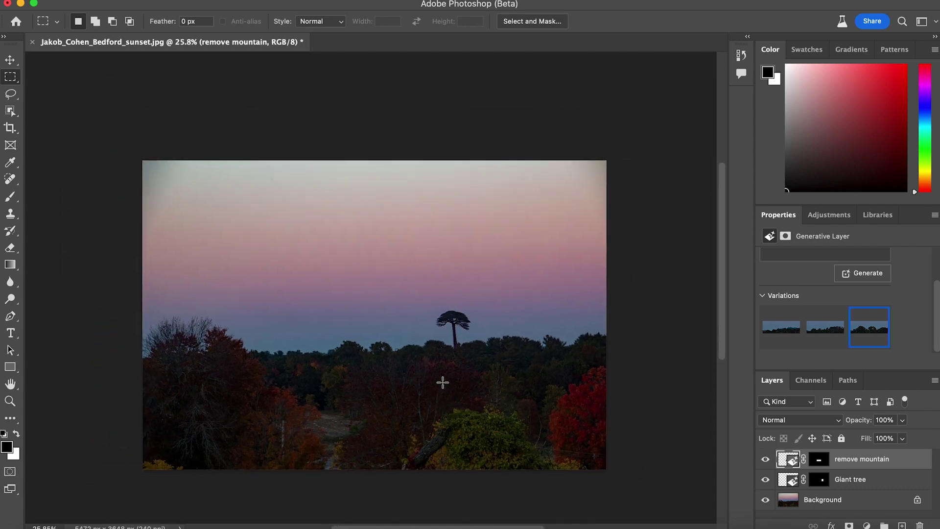
{"action": "left_click", "coordinate": [12, 97]}
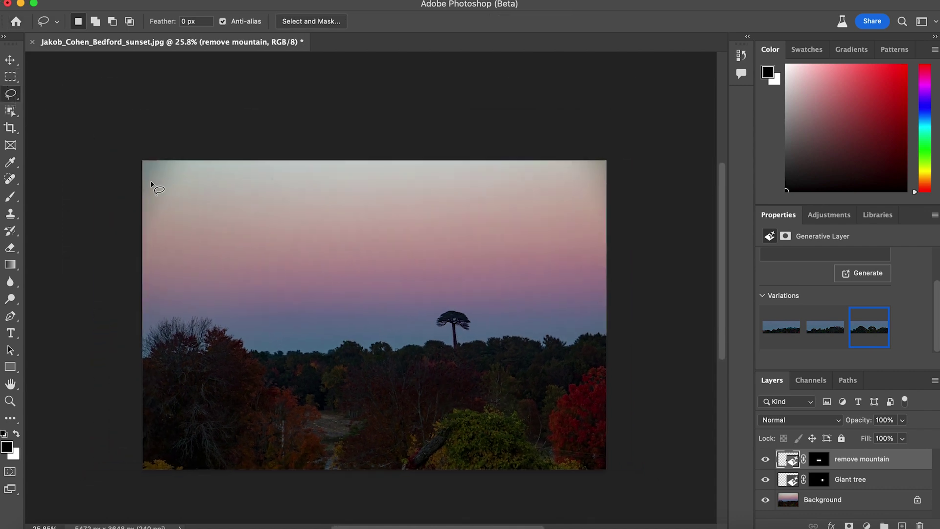
{"action": "key", "text": "Delete"}
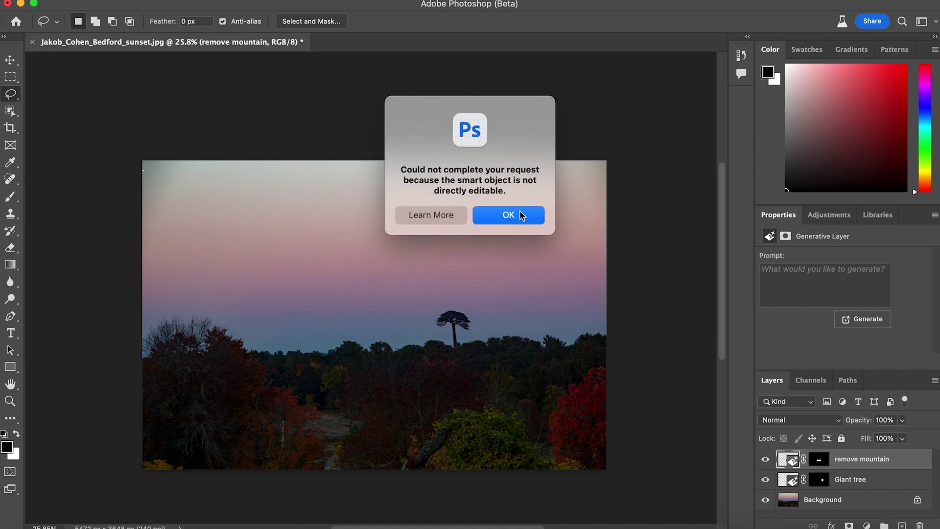
{"action": "left_click", "coordinate": [521, 216]}
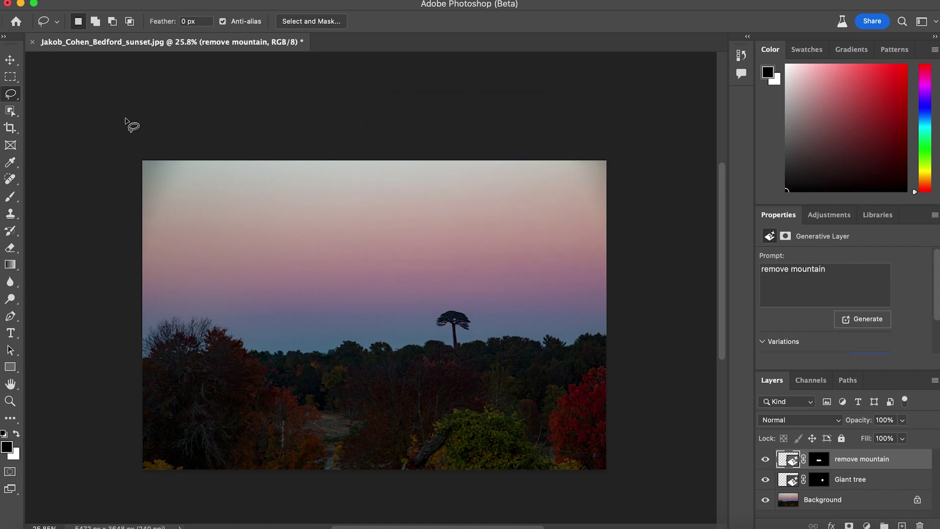
Step: Try to select the photo's dark upper-right corner with the Object Selection tool
{"action": "left_click", "coordinate": [10, 111]}
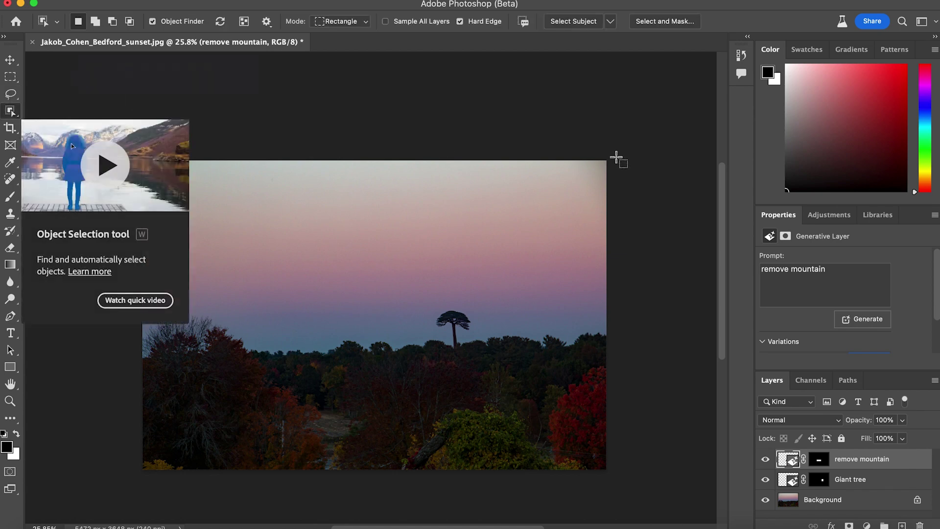
{"action": "left_click_drag", "start_coordinate": [581, 150], "coordinate": [652, 229]}
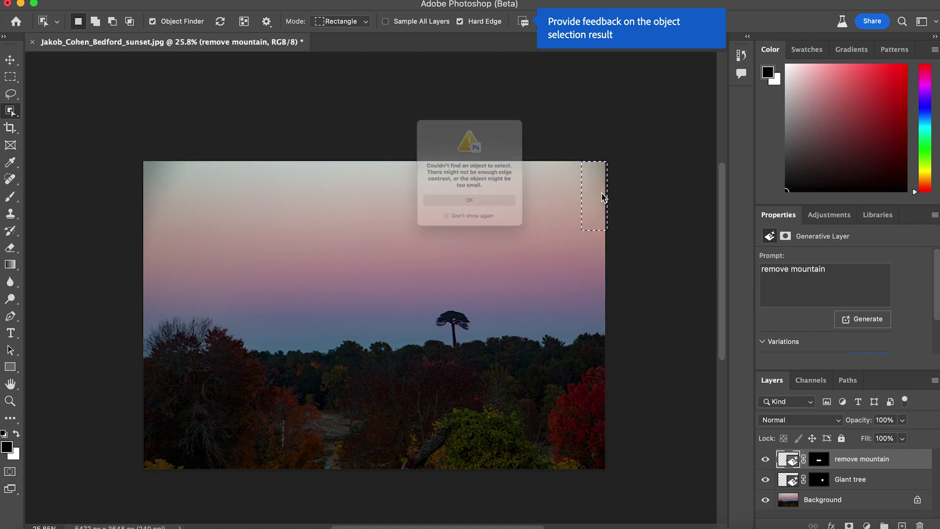
{"action": "left_click", "coordinate": [489, 221]}
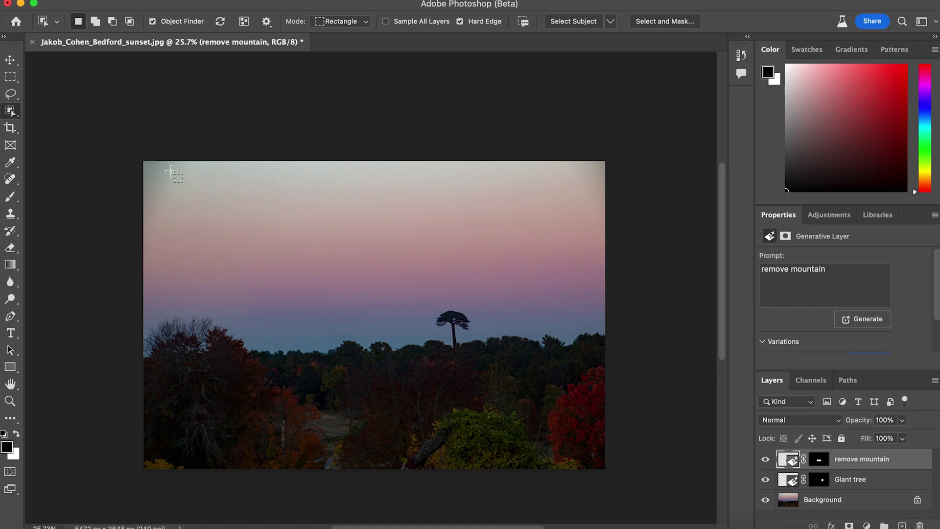
Step: Scale the base sunset photo layer down proportionally to about 61.6% and move it near the centre of the canvas
{"action": "scroll", "coordinate": [228, 167], "scroll_direction": "down", "scroll_amount": 3}
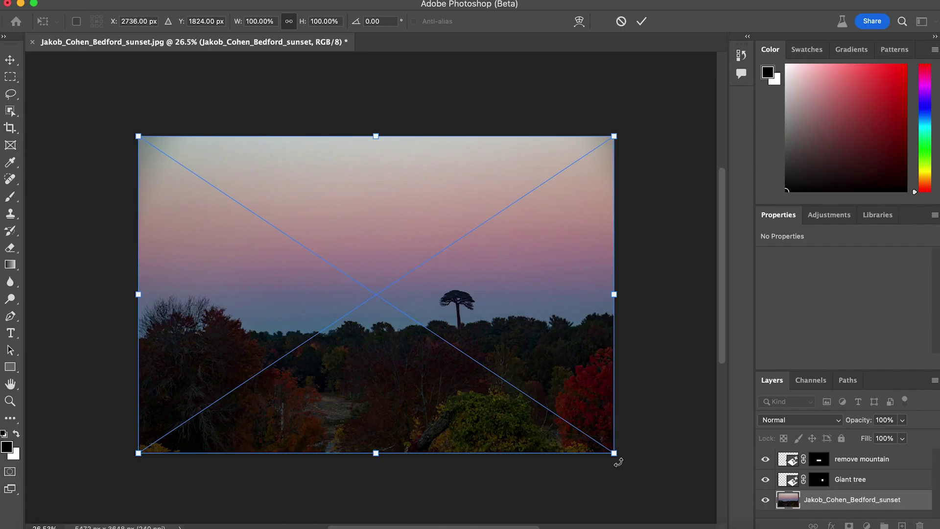
{"action": "left_click_drag", "start_coordinate": [615, 456], "coordinate": [428, 340]}
{"action": "left_click_drag", "start_coordinate": [309, 244], "coordinate": [395, 316]}
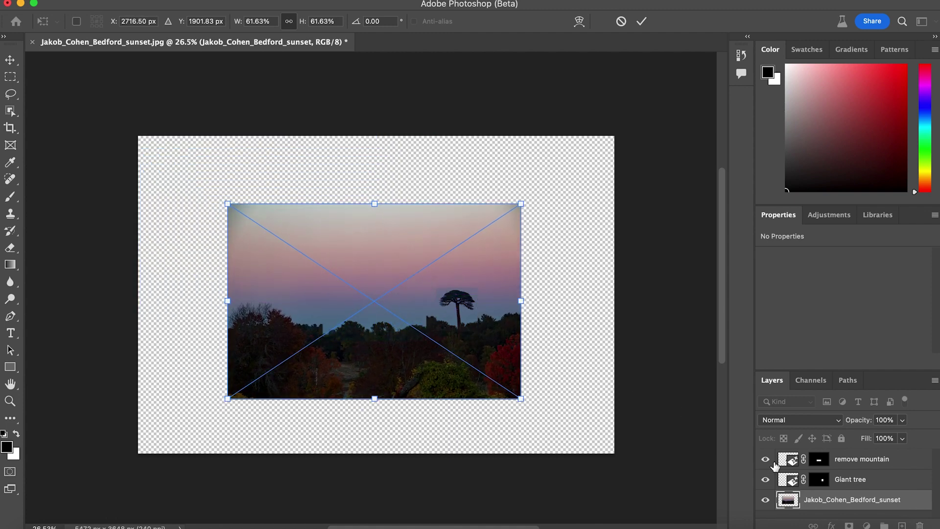
Step: Delete the "Giant tree" and "remove mountain" generative layers, keeping only the scaled sunset photo
{"action": "left_click", "coordinate": [821, 480]}
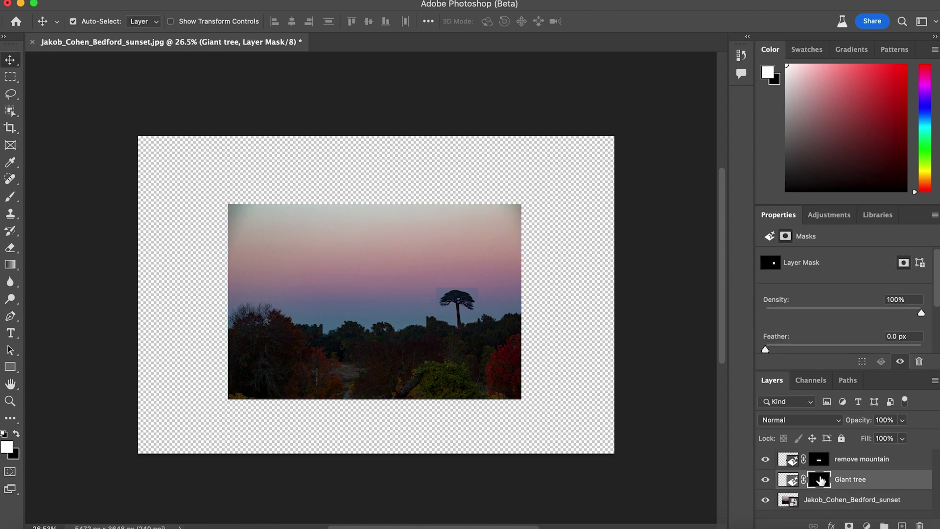
{"action": "left_click", "coordinate": [819, 458], "text": "shift"}
{"action": "key", "text": "Delete"}
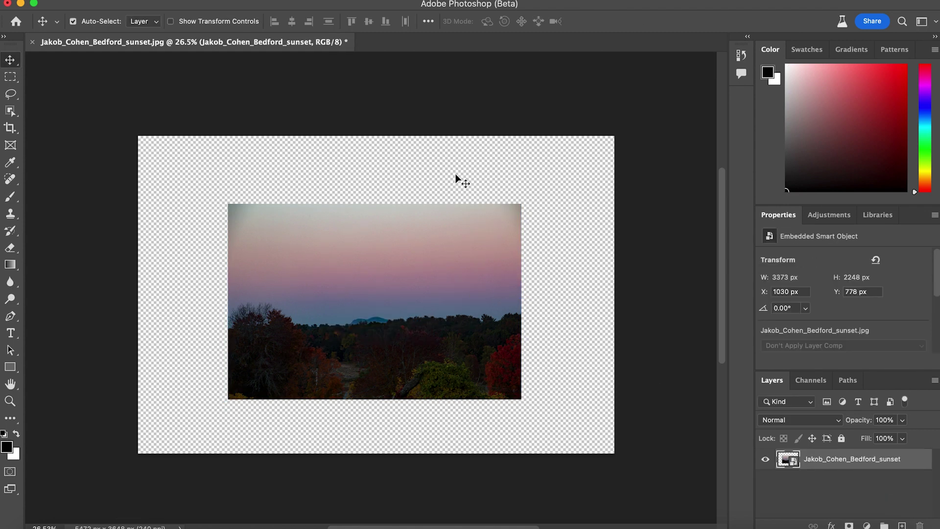
Step: Select the whole canvas with the Rectangular Marquee, run Generative Fill with the prompt "extend border", and delete the generated layer
{"action": "left_click", "coordinate": [11, 77]}
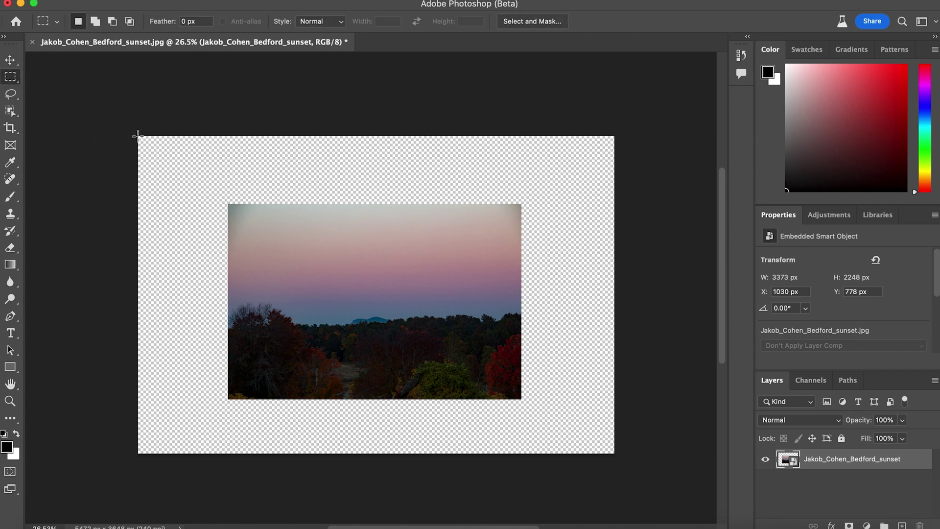
{"action": "left_click_drag", "start_coordinate": [139, 135], "coordinate": [496, 327]}
{"action": "left_click_drag", "start_coordinate": [601, 367], "coordinate": [671, 476]}
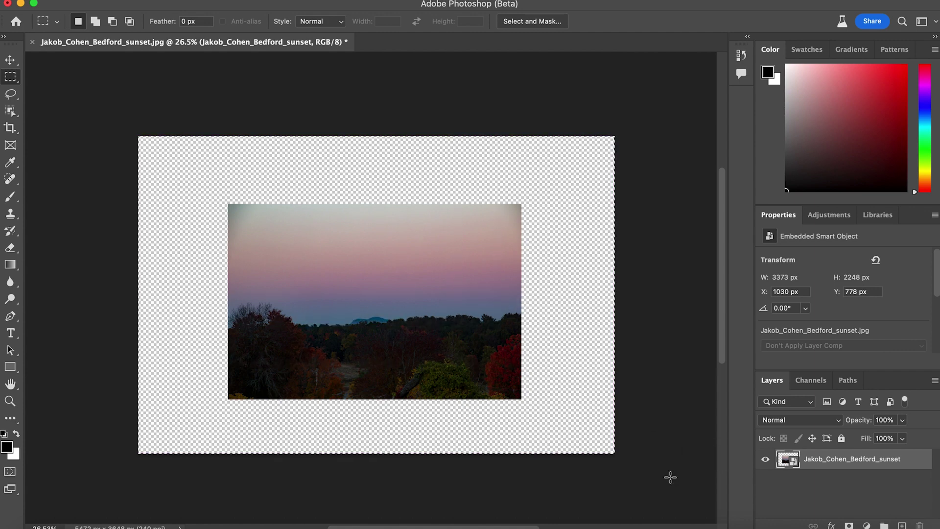
{"action": "right_click", "coordinate": [543, 384]}
{"action": "left_click", "coordinate": [583, 473]}
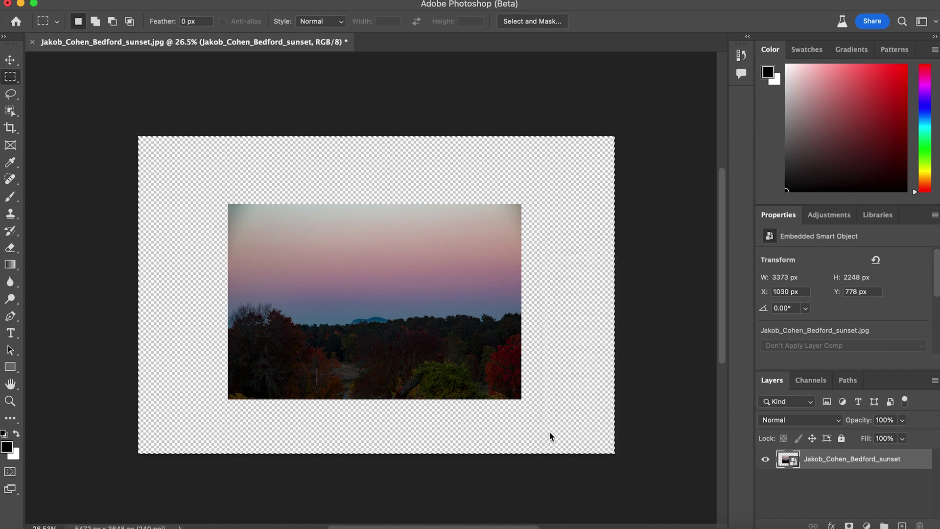
{"action": "type", "text": "xt"}
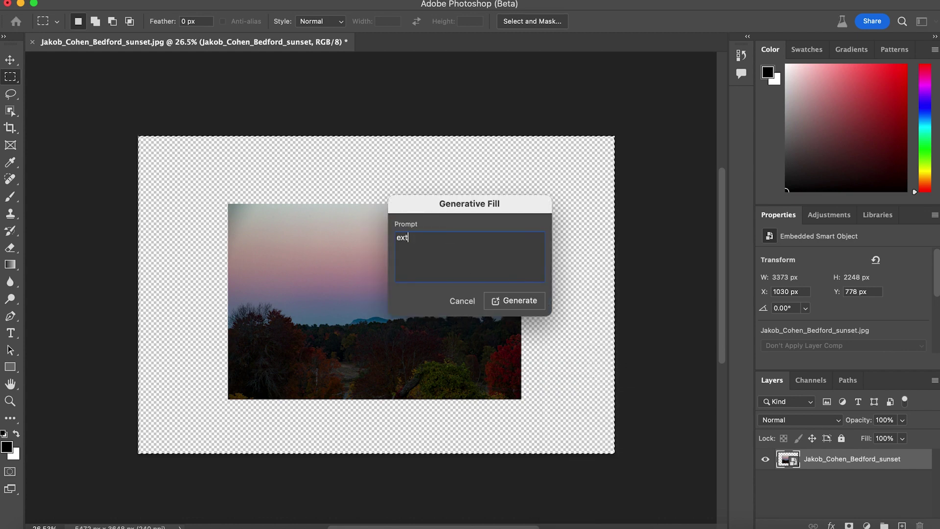
{"action": "type", "text": "end border"}
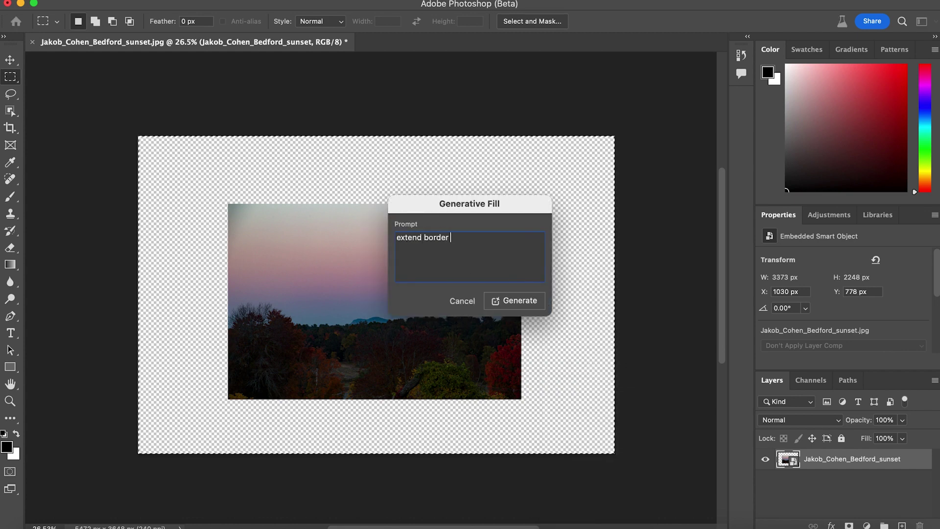
{"action": "left_click", "coordinate": [525, 306]}
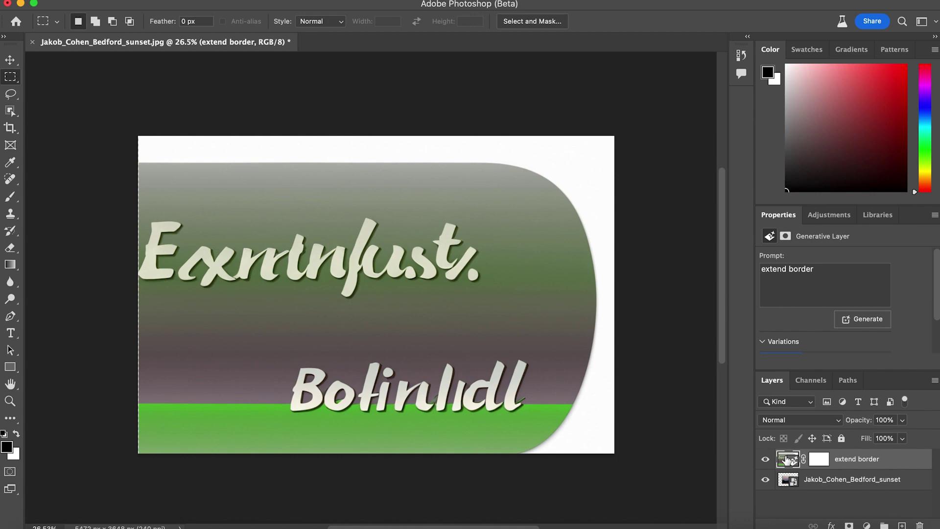
{"action": "key", "text": "BackSpace"}
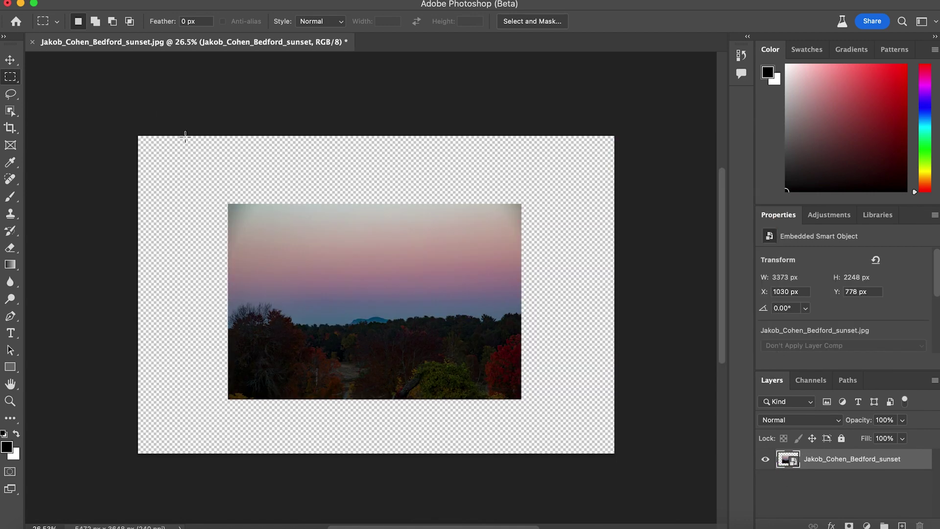
{"action": "left_click", "coordinate": [9, 60]}
{"action": "left_click", "coordinate": [11, 76]}
{"action": "left_click_drag", "start_coordinate": [138, 136], "coordinate": [663, 480]}
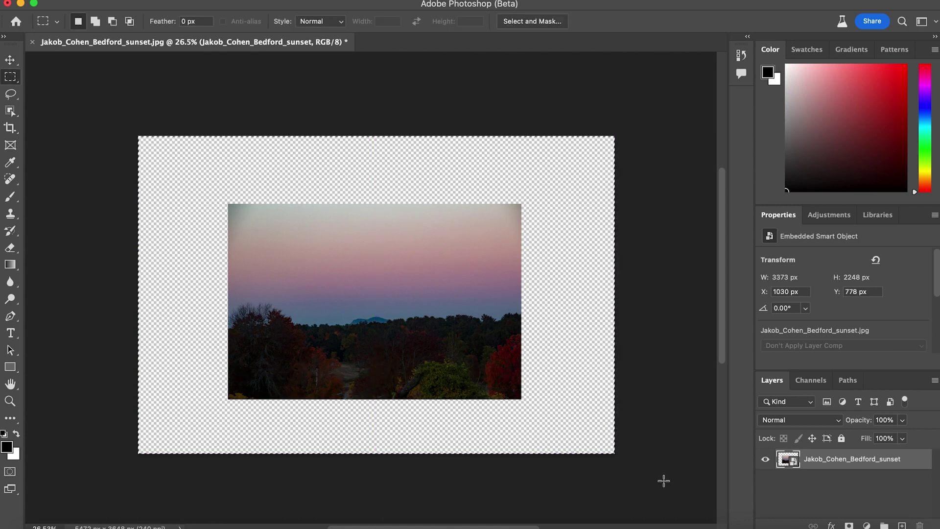
{"action": "right_click", "coordinate": [581, 392]}
{"action": "left_click", "coordinate": [626, 478]}
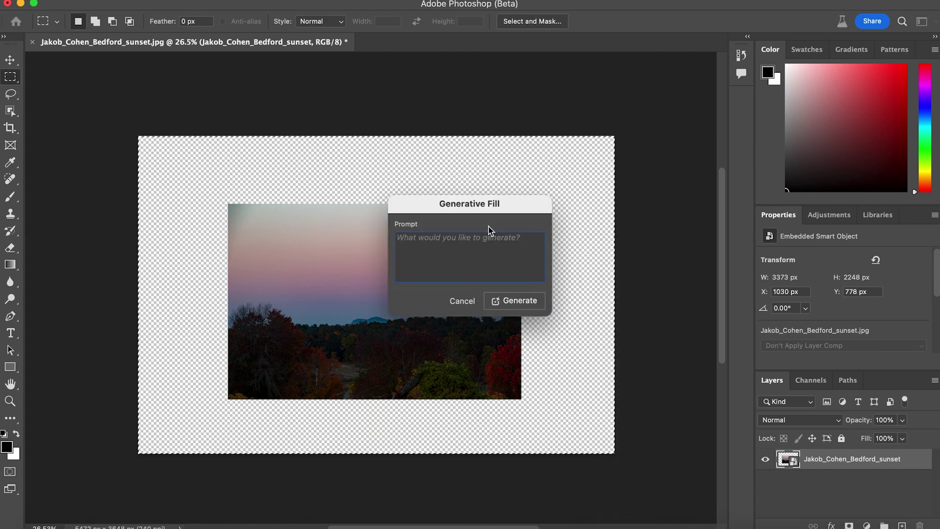
{"action": "type", "text": "conu"}
{"action": "key", "text": "BackSpace"}
{"action": "key", "text": "BackSpace"}
{"action": "key", "text": "BackSpace"}
{"action": "key", "text": "BackSpace"}
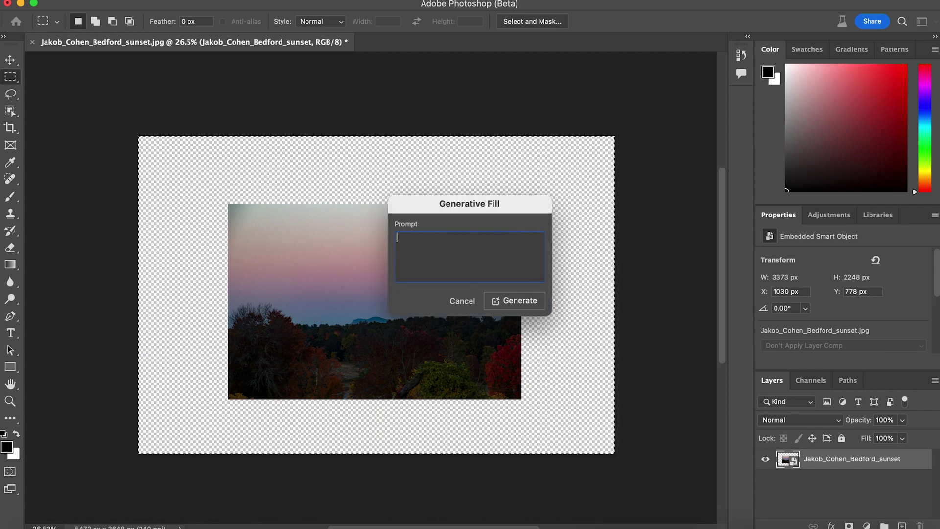
{"action": "left_click", "coordinate": [464, 300]}
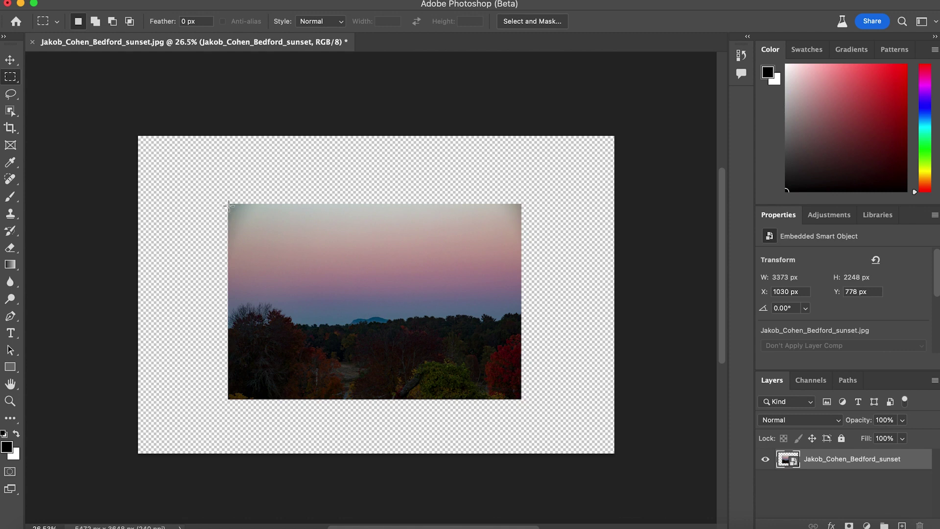
Step: Try to apply Generative Fill to a rectangular selection of only the empty area beside the photo's left edge
{"action": "left_click_drag", "start_coordinate": [228, 205], "coordinate": [131, 396]}
{"action": "right_click", "coordinate": [194, 308]}
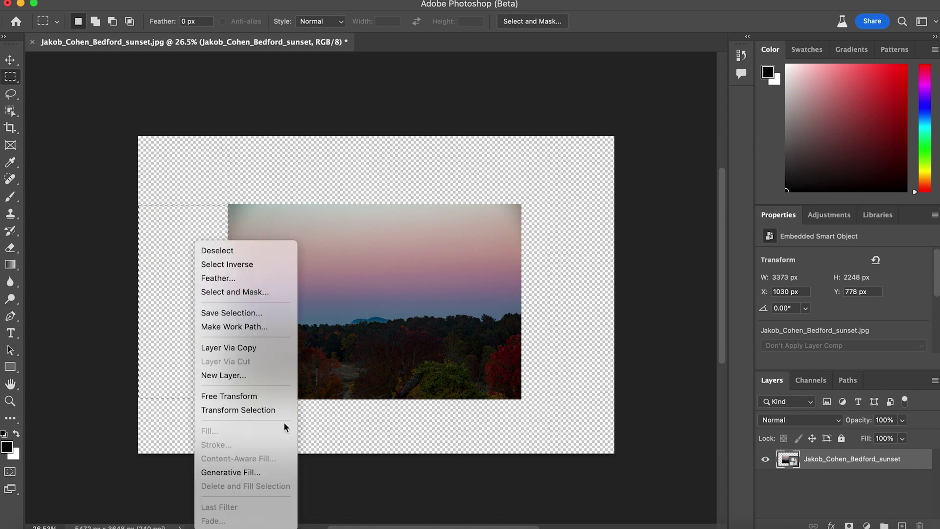
{"action": "left_click", "coordinate": [292, 471]}
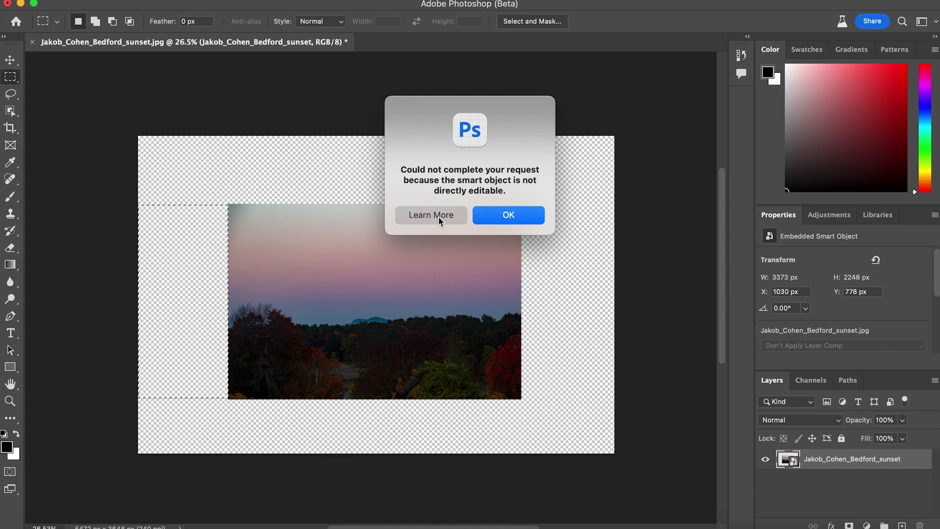
{"action": "left_click", "coordinate": [508, 227]}
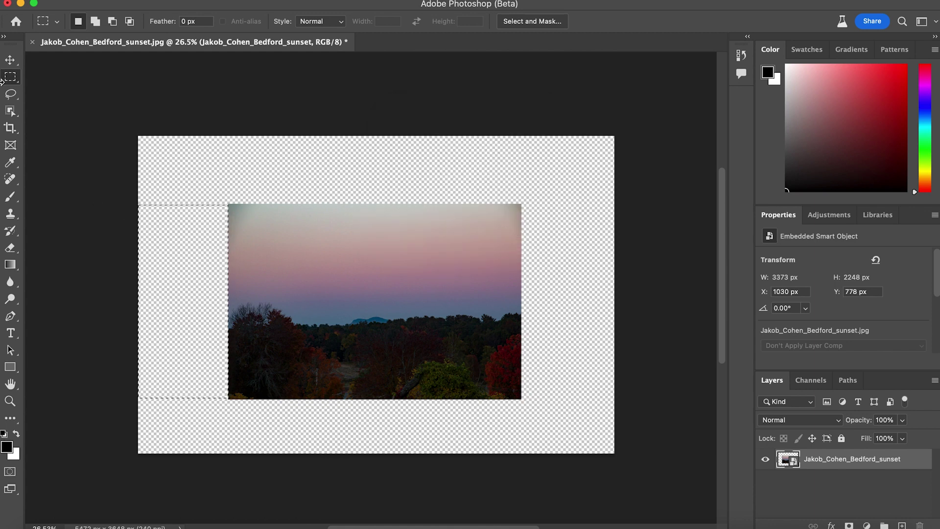
Step: Select from just inside the photo's upper-left corner to the canvas's lower-left corner and run Generative Fill with the prompt "extend image"
{"action": "left_click", "coordinate": [245, 209]}
{"action": "left_click_drag", "start_coordinate": [262, 208], "coordinate": [83, 502]}
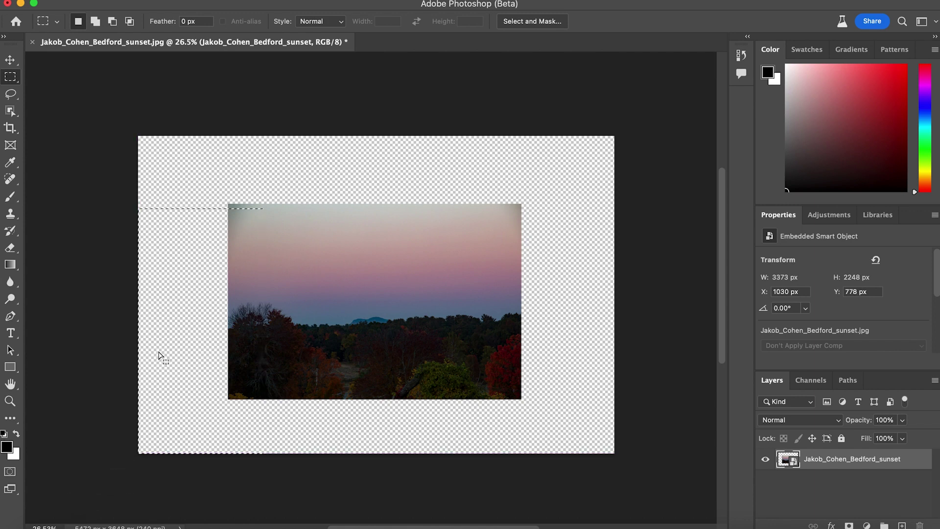
{"action": "right_click", "coordinate": [200, 328]}
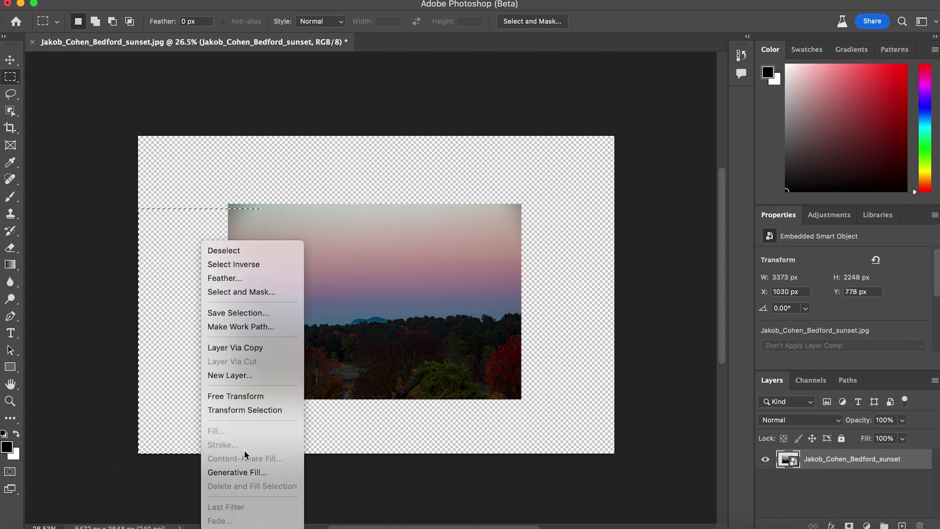
{"action": "left_click", "coordinate": [251, 471]}
{"action": "type", "text": "extend image"}
{"action": "key", "text": "Return"}
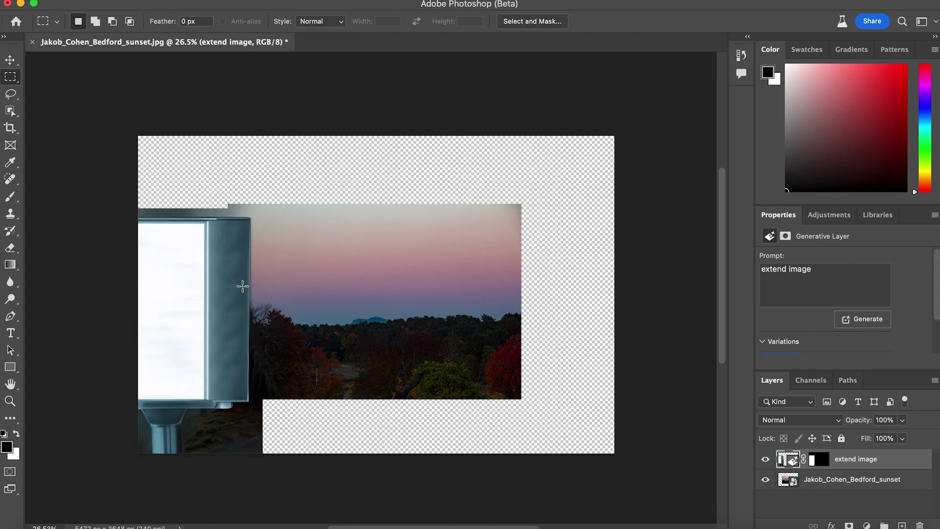
Step: Examine the generated content along the photo's left edge up close and within the whole canvas
{"action": "scroll", "coordinate": [245, 255], "scroll_direction": "down", "scroll_amount": 2}
{"action": "scroll", "coordinate": [209, 280], "scroll_direction": "up", "scroll_amount": 3}
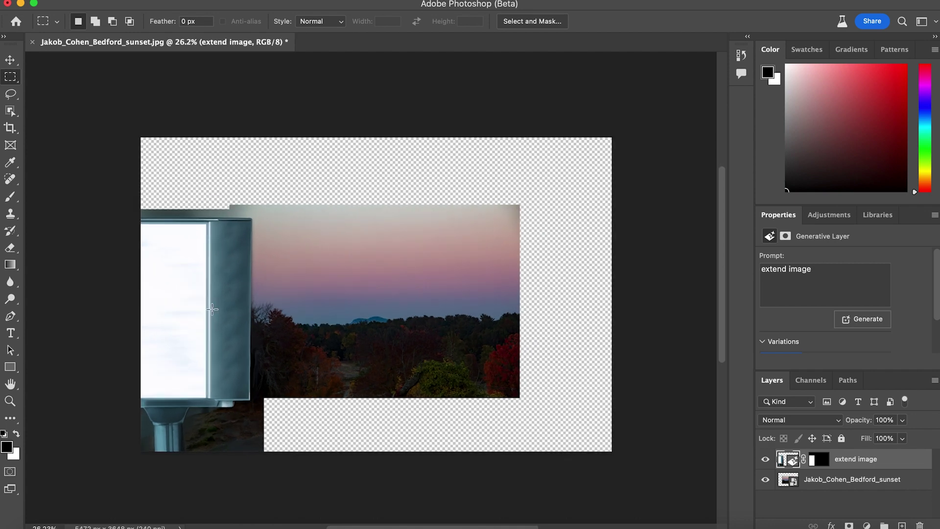
{"action": "scroll", "coordinate": [210, 308], "scroll_direction": "left", "scroll_amount": 3}
{"action": "scroll", "coordinate": [333, 321], "scroll_direction": "up", "scroll_amount": 2}
{"action": "scroll", "coordinate": [333, 322], "scroll_direction": "up", "scroll_amount": 4}
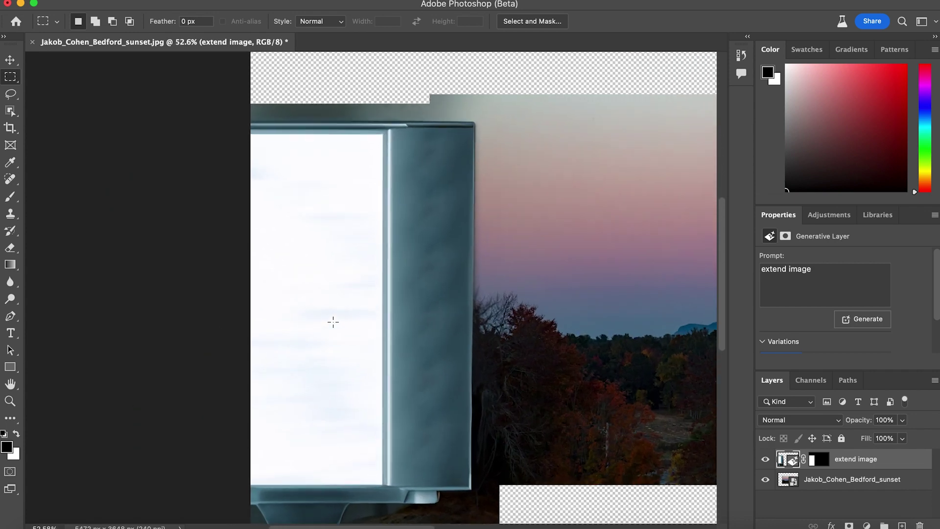
{"action": "scroll", "coordinate": [333, 321], "scroll_direction": "down", "scroll_amount": 2}
{"action": "scroll", "coordinate": [333, 322], "scroll_direction": "down", "scroll_amount": 3}
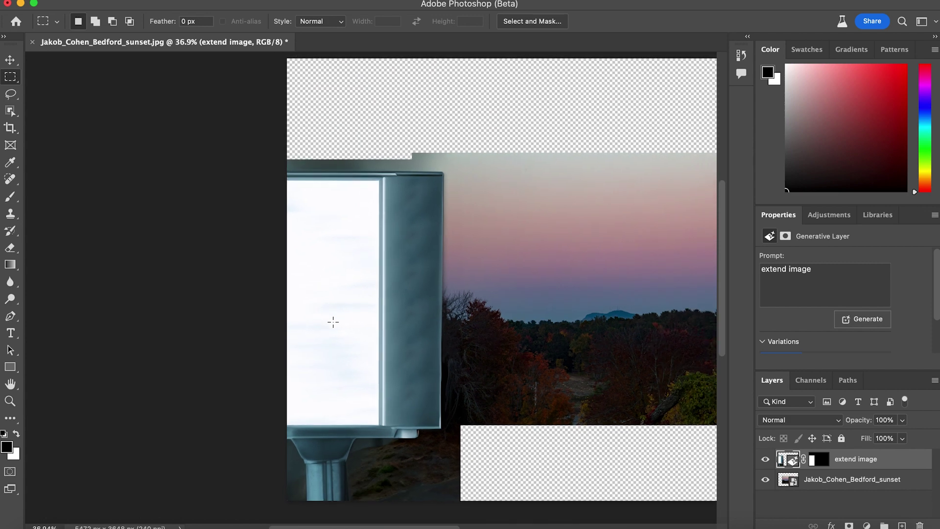
{"action": "scroll", "coordinate": [419, 353], "scroll_direction": "right", "scroll_amount": 2}
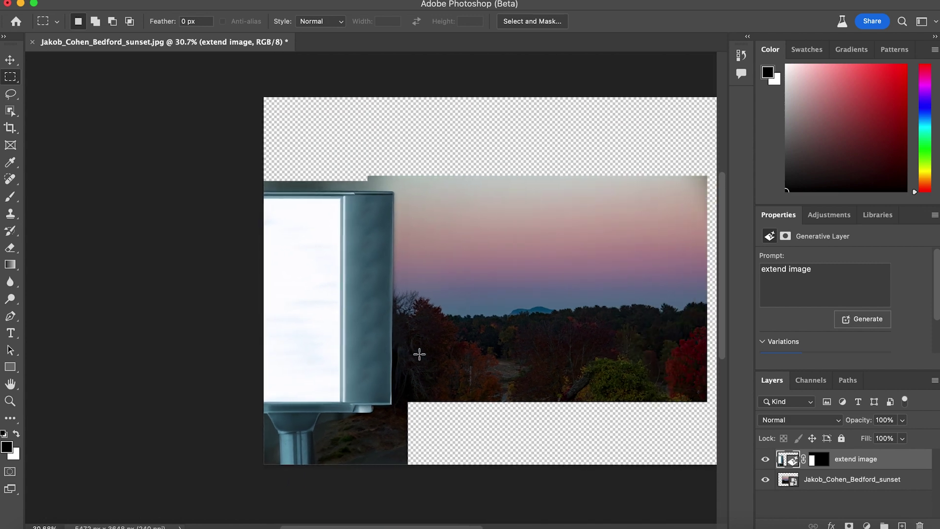
{"action": "scroll", "coordinate": [419, 353], "scroll_direction": "right", "scroll_amount": 2}
{"action": "scroll", "coordinate": [419, 353], "scroll_direction": "down", "scroll_amount": 2}
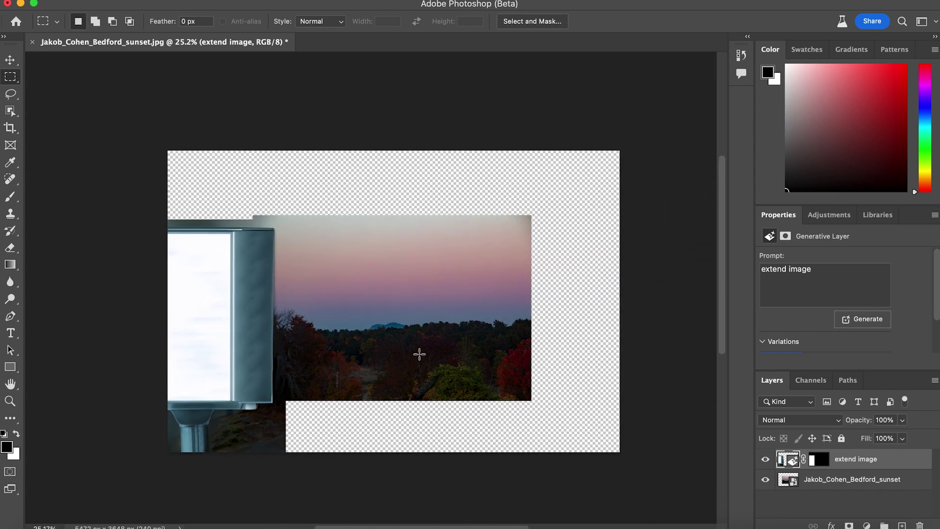
{"action": "scroll", "coordinate": [419, 353], "scroll_direction": "up", "scroll_amount": 1}
Step: Preview the second and third variations of the "extend image" layer, examining the second one up close
{"action": "left_click", "coordinate": [827, 329]}
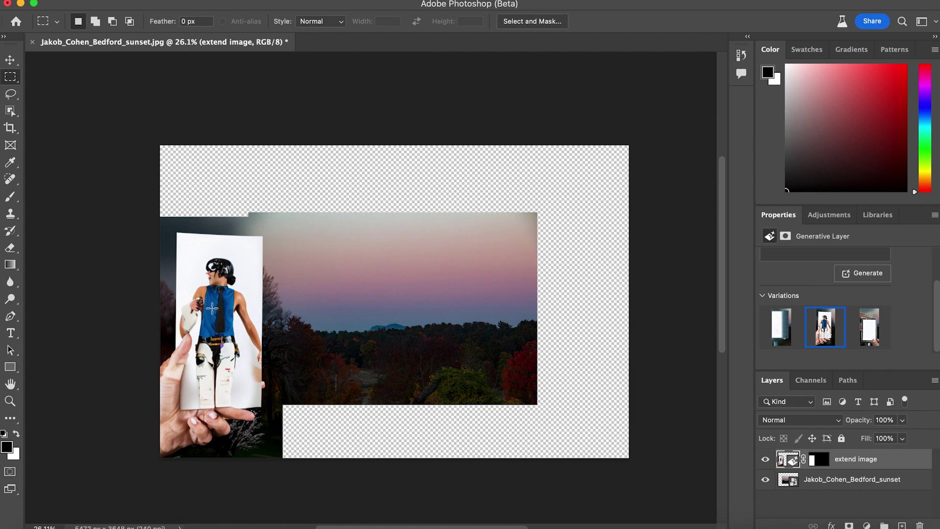
{"action": "scroll", "coordinate": [217, 332], "scroll_direction": "up", "scroll_amount": 5}
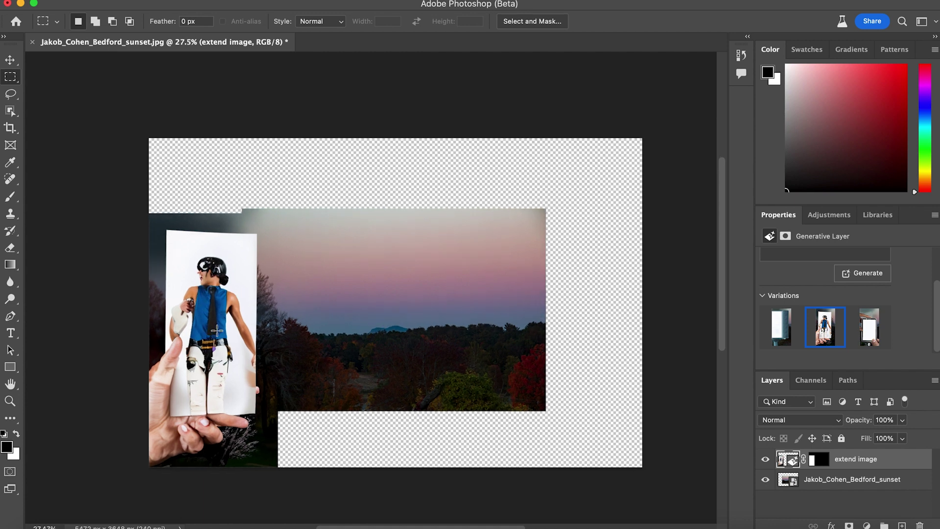
{"action": "scroll", "coordinate": [191, 333], "scroll_direction": "up", "scroll_amount": 5}
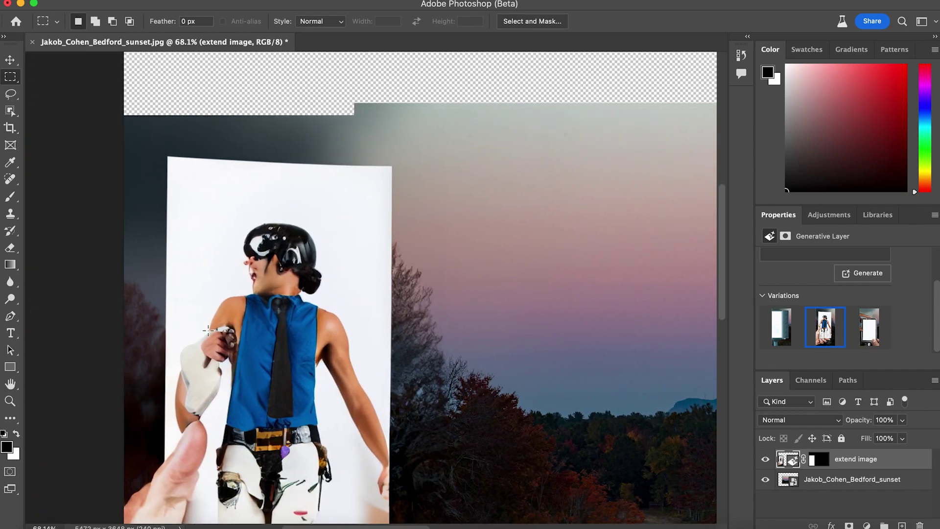
{"action": "scroll", "coordinate": [208, 331], "scroll_direction": "up", "scroll_amount": 5}
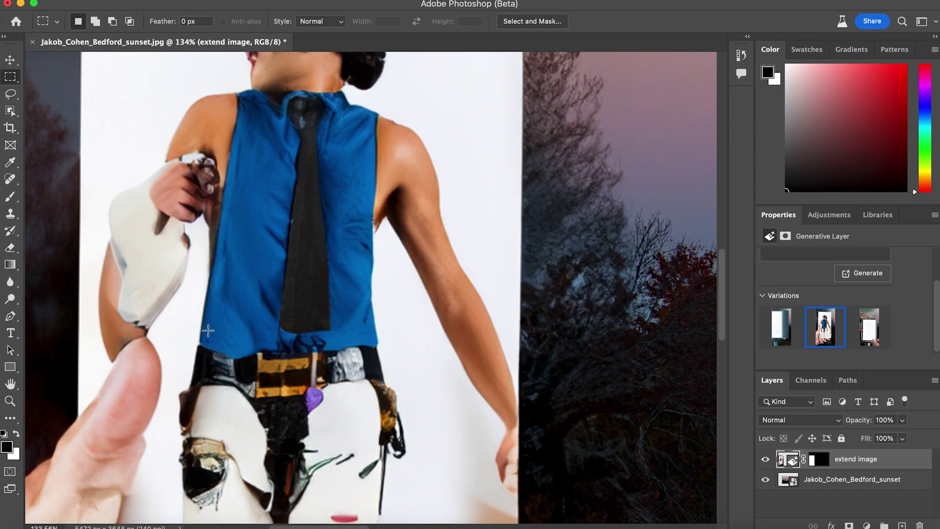
{"action": "scroll", "coordinate": [208, 330], "scroll_direction": "down", "scroll_amount": 5}
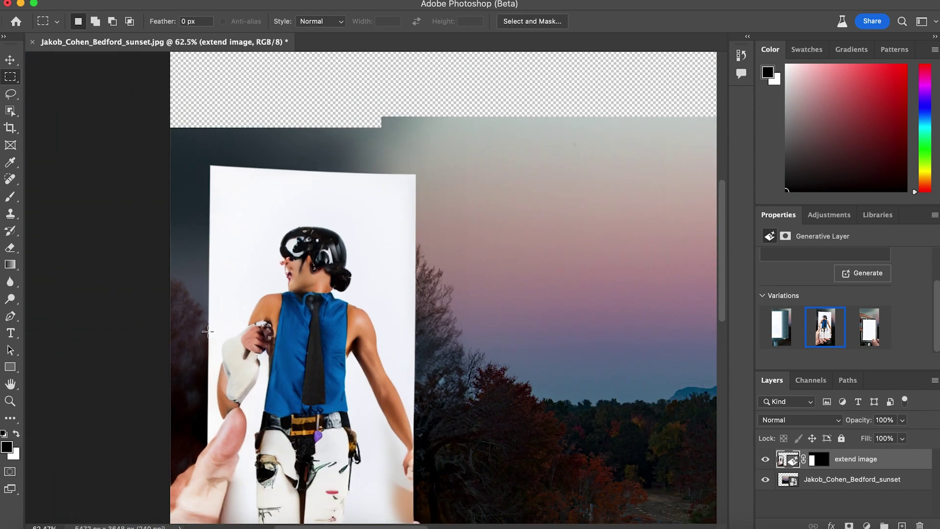
{"action": "scroll", "coordinate": [207, 332], "scroll_direction": "down", "scroll_amount": 3}
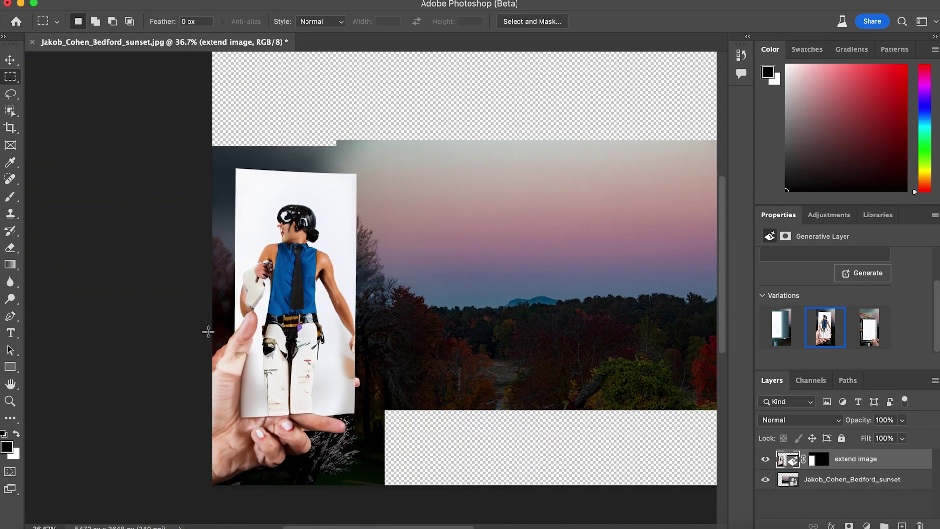
{"action": "scroll", "coordinate": [208, 332], "scroll_direction": "down", "scroll_amount": 2}
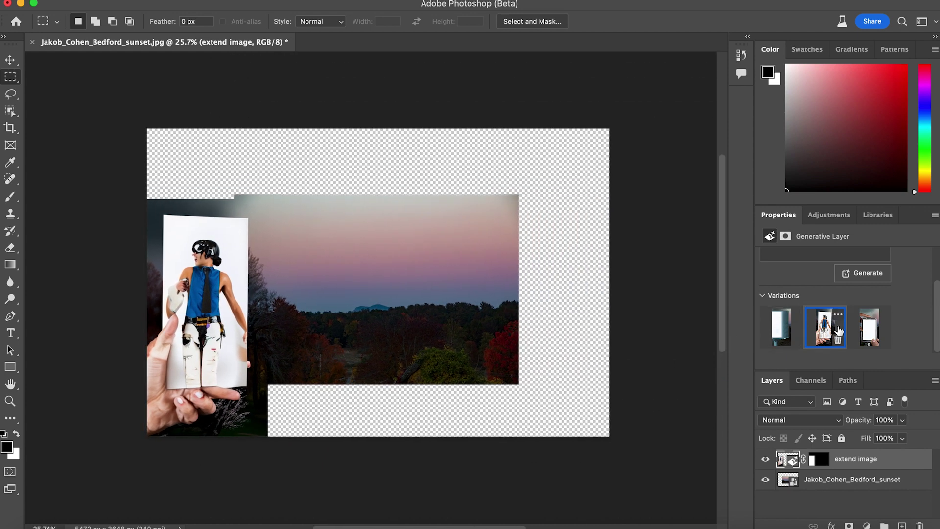
{"action": "left_click", "coordinate": [866, 335]}
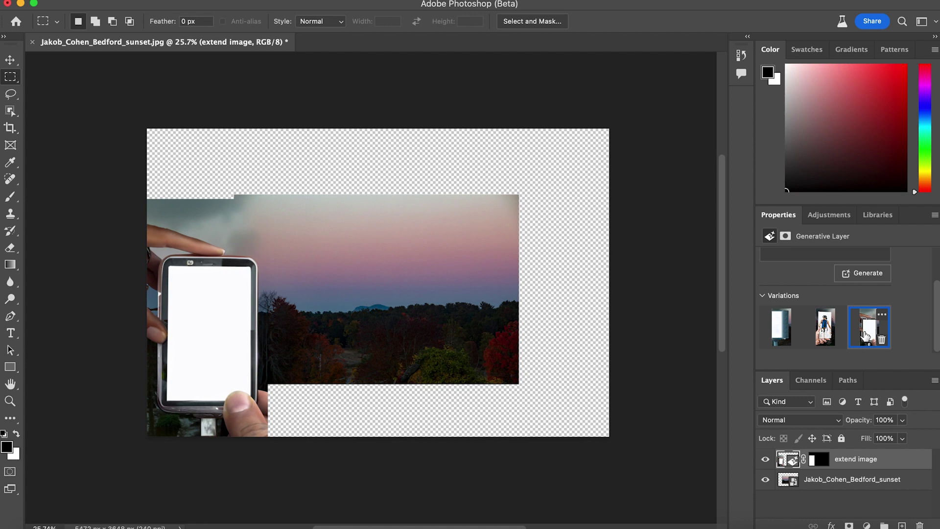
Step: Clear the "extend image" layer's prompt, generate new variations with an empty prompt, and bring the variation thumbnails into view
{"action": "scroll", "coordinate": [842, 318], "scroll_direction": "up", "scroll_amount": 1}
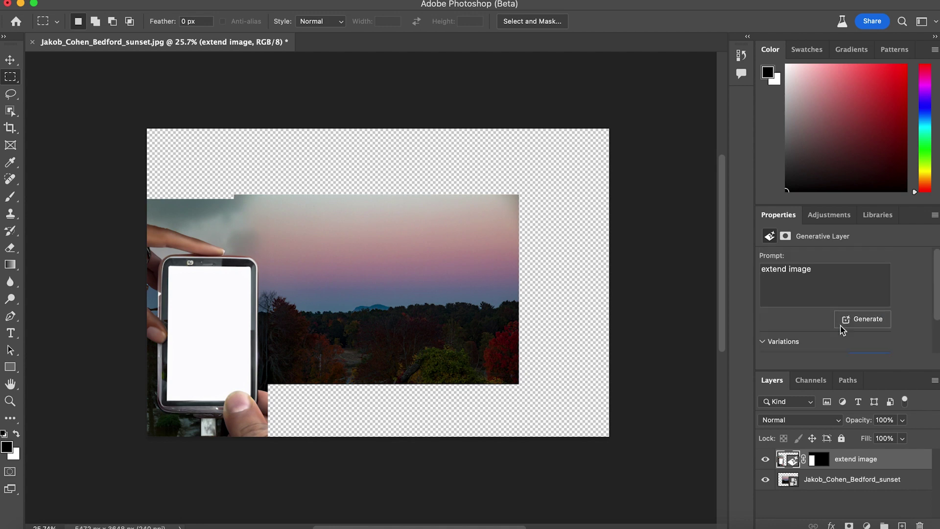
{"action": "triple_click", "coordinate": [838, 279]}
{"action": "left_click", "coordinate": [838, 278]}
{"action": "left_click_drag", "start_coordinate": [838, 278], "coordinate": [684, 266]}
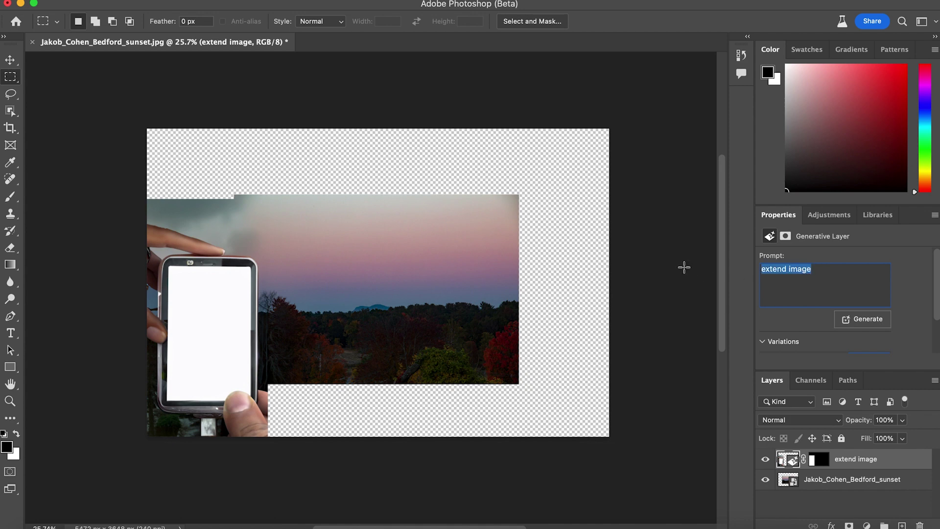
{"action": "key", "text": "BackSpace"}
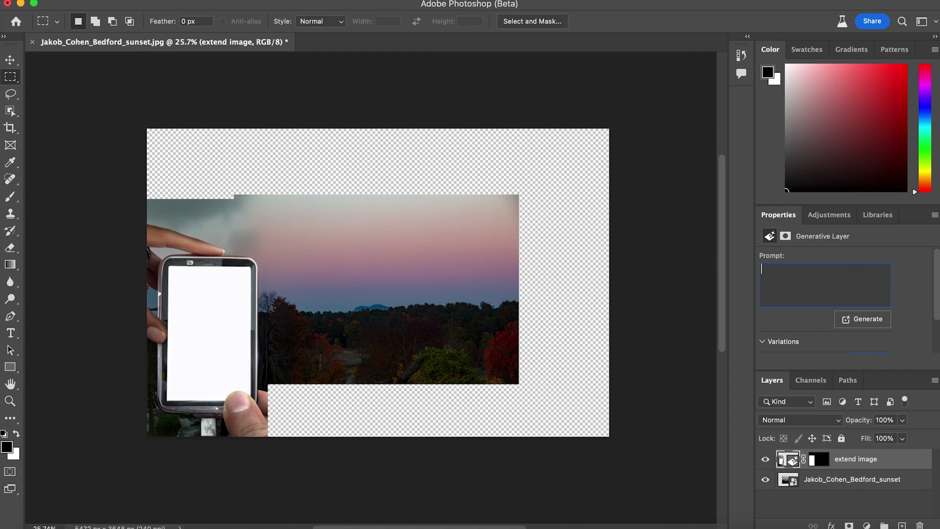
{"action": "left_click", "coordinate": [859, 324]}
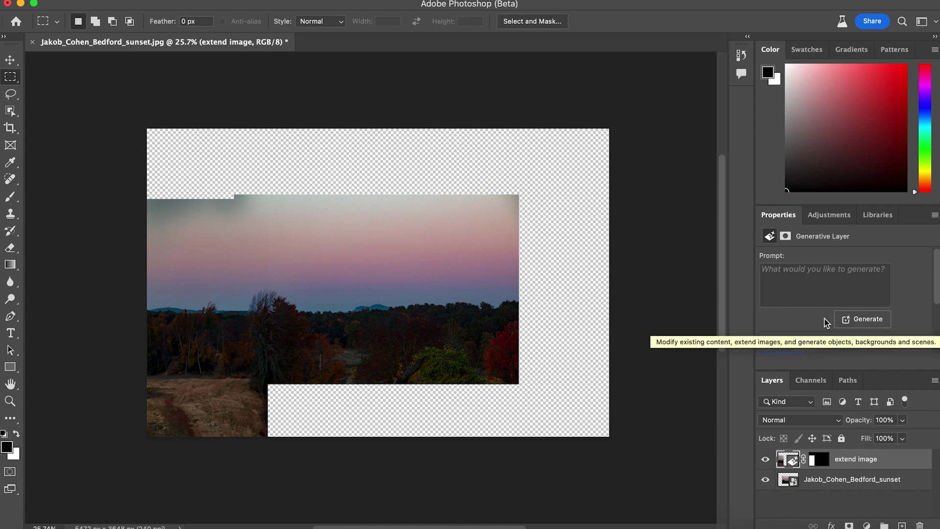
{"action": "scroll", "coordinate": [827, 323], "scroll_direction": "down", "scroll_amount": 4}
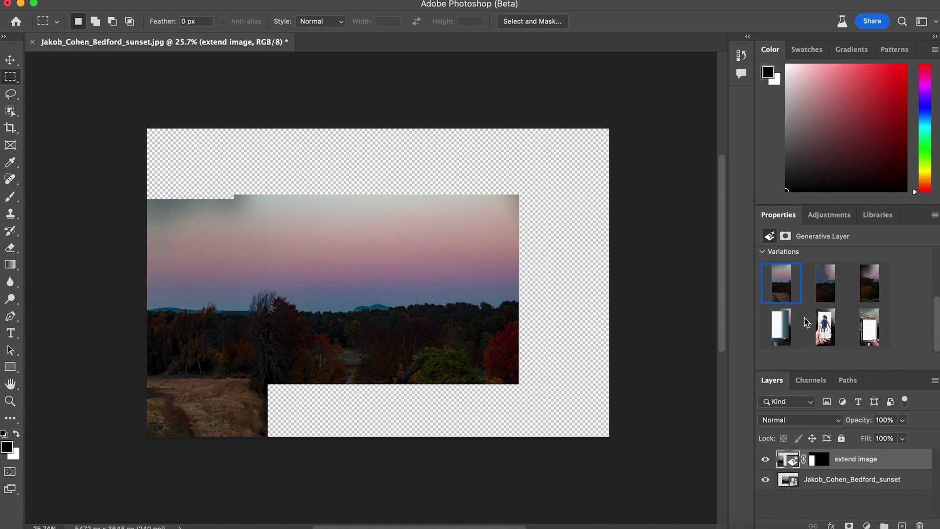
Step: Preview the second and third variations of the "extend image" layer again and delete that layer
{"action": "left_click", "coordinate": [827, 292]}
{"action": "left_click", "coordinate": [870, 284]}
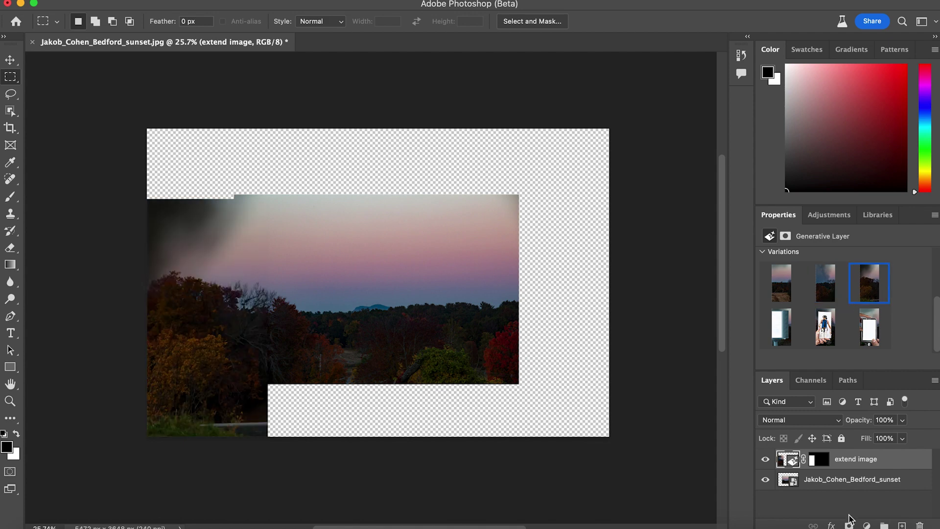
{"action": "left_click", "coordinate": [823, 462]}
{"action": "key", "text": "BackSpace"}
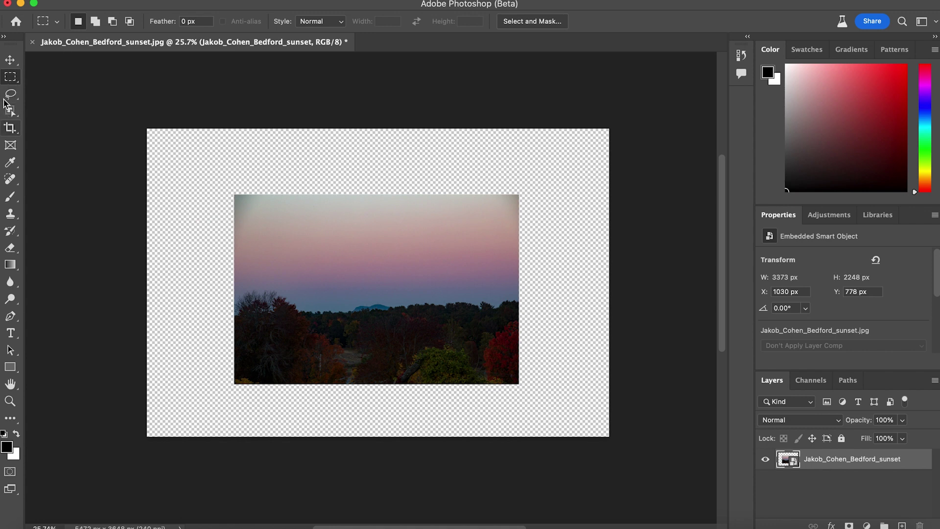
Step: Try Generative Fill with an empty prompt on a selection of the whole canvas and delete the generated layer
{"action": "left_click_drag", "start_coordinate": [147, 129], "coordinate": [661, 487]}
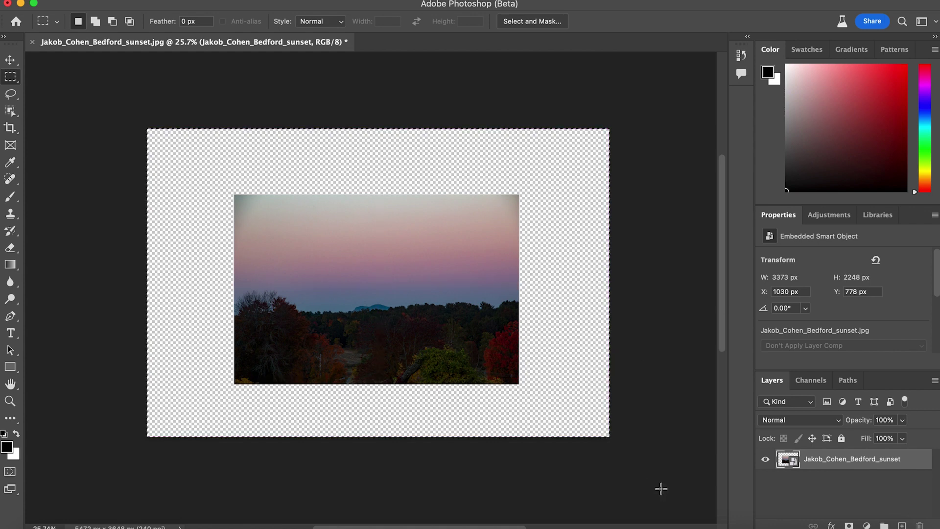
{"action": "right_click", "coordinate": [484, 309]}
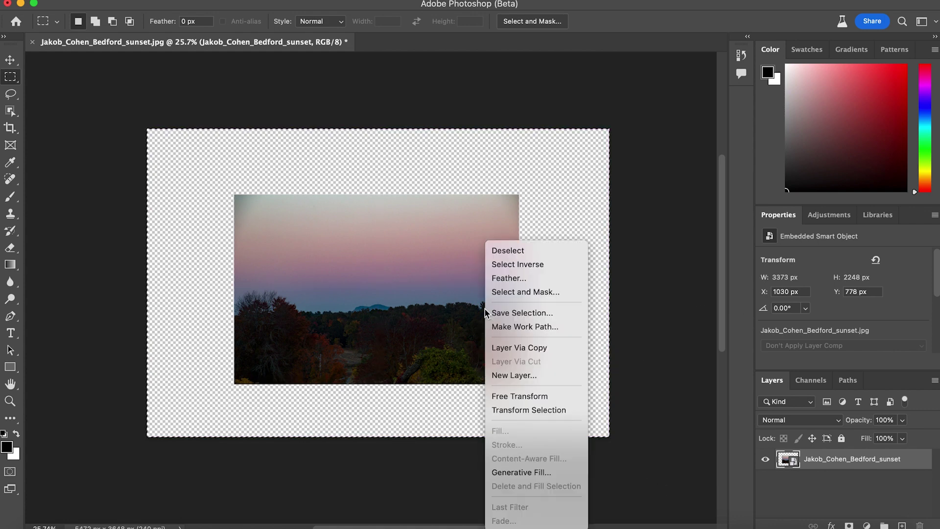
{"action": "left_click", "coordinate": [545, 473]}
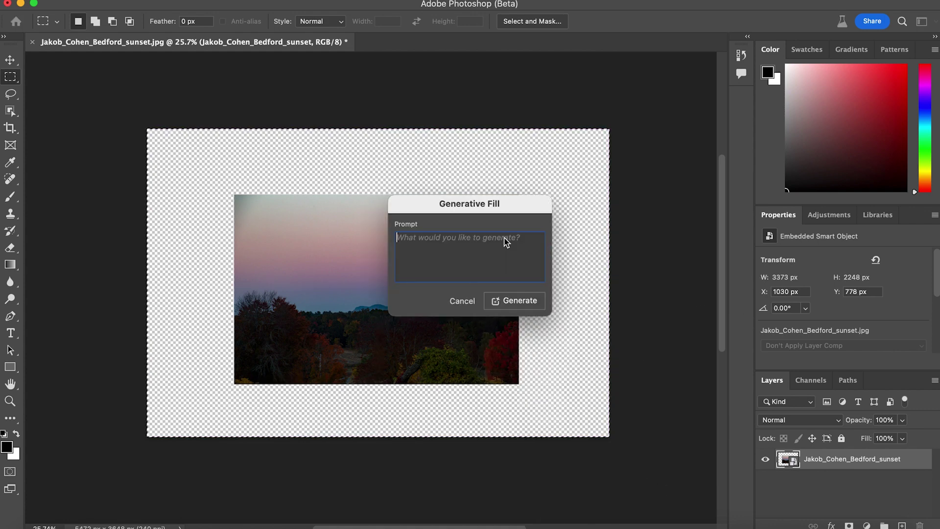
{"action": "left_click", "coordinate": [507, 304]}
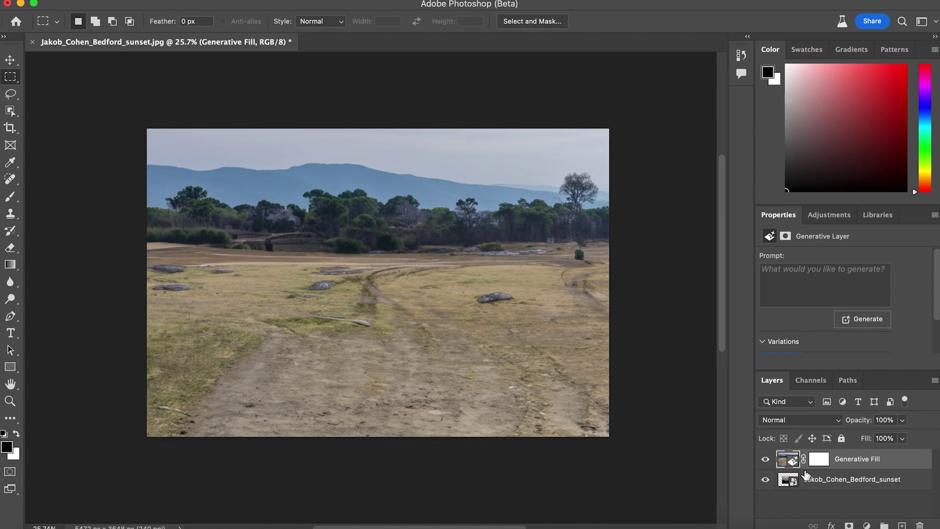
{"action": "key", "text": "BackSpace"}
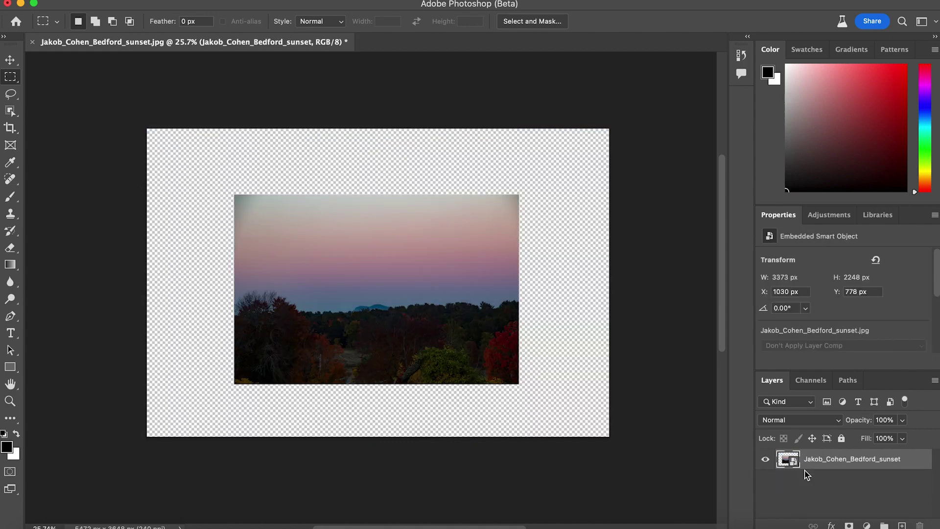
Step: Lasso a large freehand area inside the sunset photo and invert the selection to cover the photo's edges and the empty canvas
{"action": "left_click", "coordinate": [10, 94]}
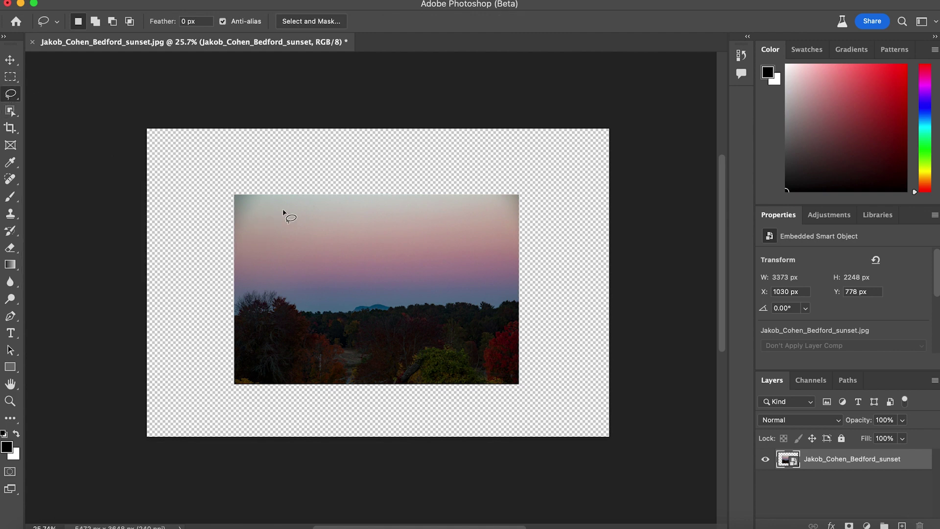
{"action": "mouse_move", "coordinate": [283, 210]}
{"action": "left_mouse_down"}
{"action": "mouse_move", "coordinate": [245, 273]}
{"action": "mouse_move", "coordinate": [299, 341]}
{"action": "mouse_move", "coordinate": [345, 361]}
{"action": "mouse_move", "coordinate": [461, 350]}
{"action": "mouse_move", "coordinate": [492, 311]}
{"action": "mouse_move", "coordinate": [384, 227]}
{"action": "mouse_move", "coordinate": [280, 211]}
{"action": "left_mouse_up"}
{"action": "right_click", "coordinate": [291, 250]}
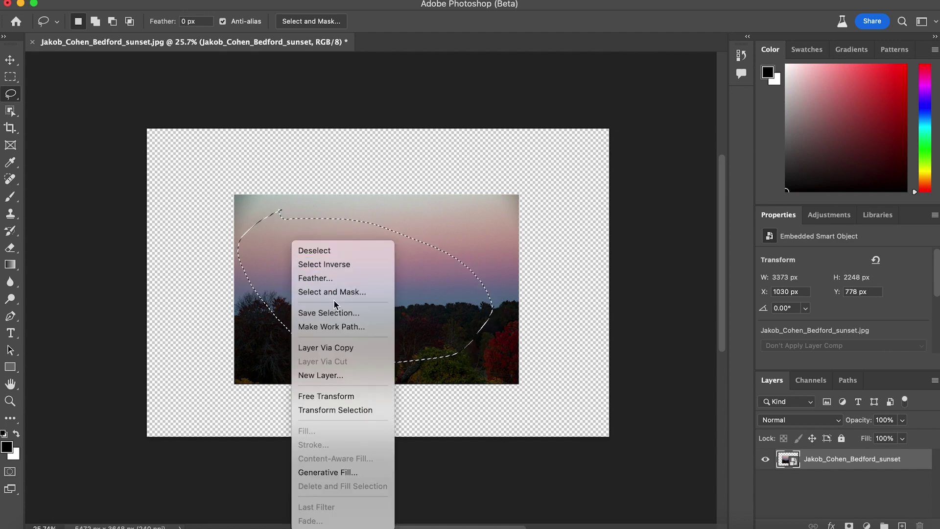
{"action": "left_click", "coordinate": [331, 265]}
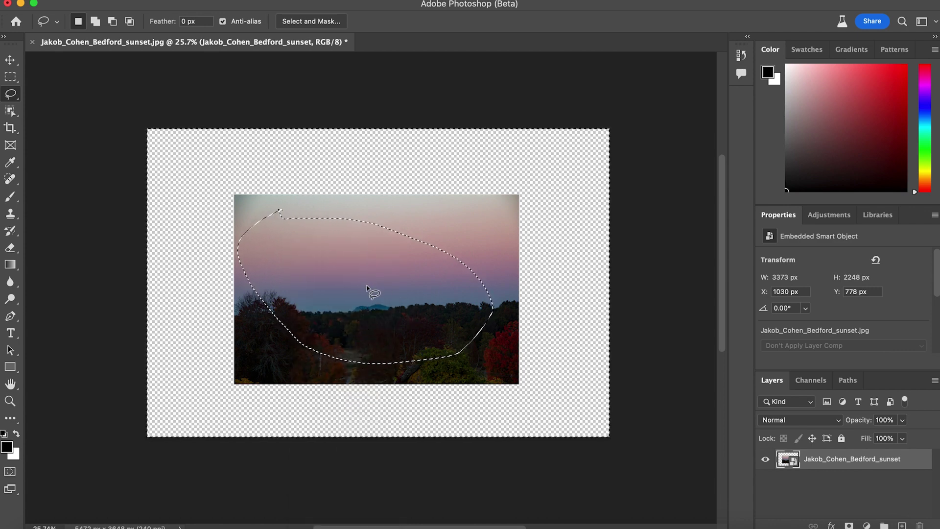
Step: Run Generative Fill with an empty prompt on the inverted selection around the sunset photo
{"action": "right_click", "coordinate": [509, 312]}
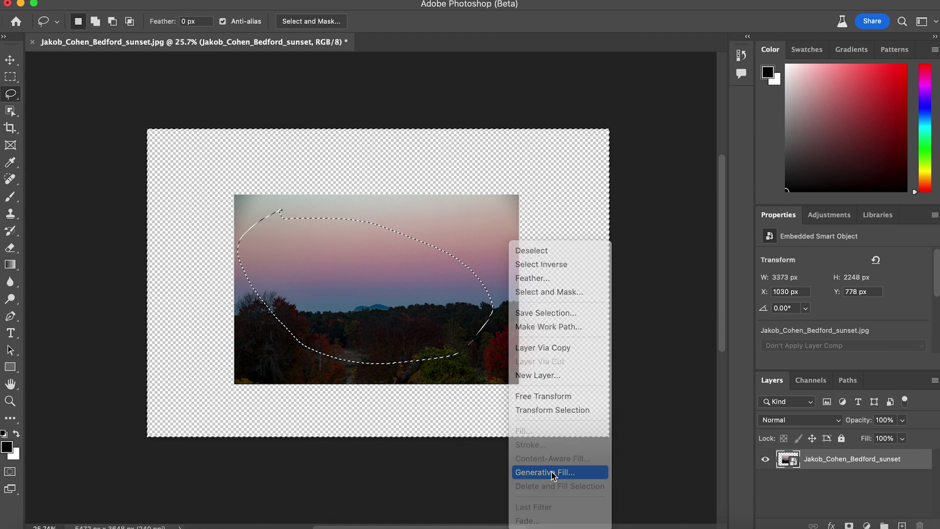
{"action": "left_click", "coordinate": [544, 472]}
{"action": "left_click", "coordinate": [522, 303]}
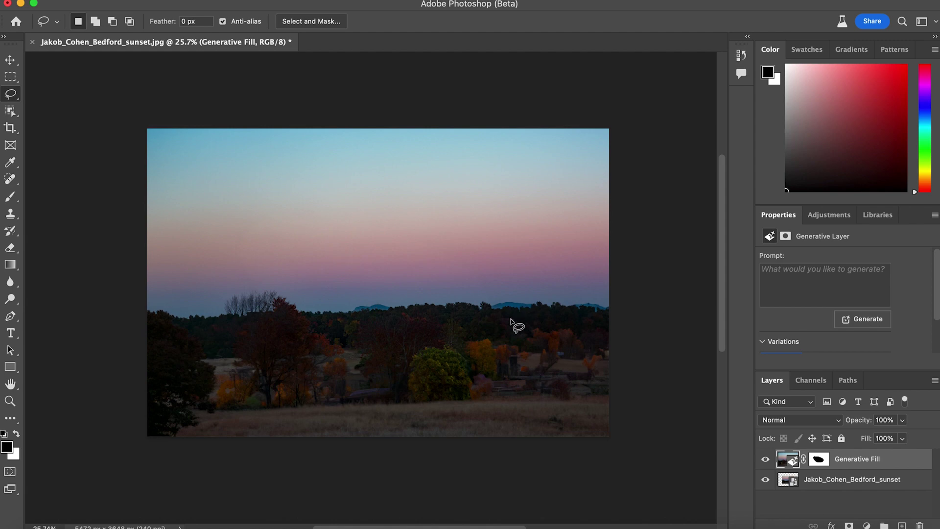
Step: Examine the extended sunset image along its right side, sky and left side, and as a whole
{"action": "scroll", "coordinate": [511, 362], "scroll_direction": "up", "scroll_amount": 5}
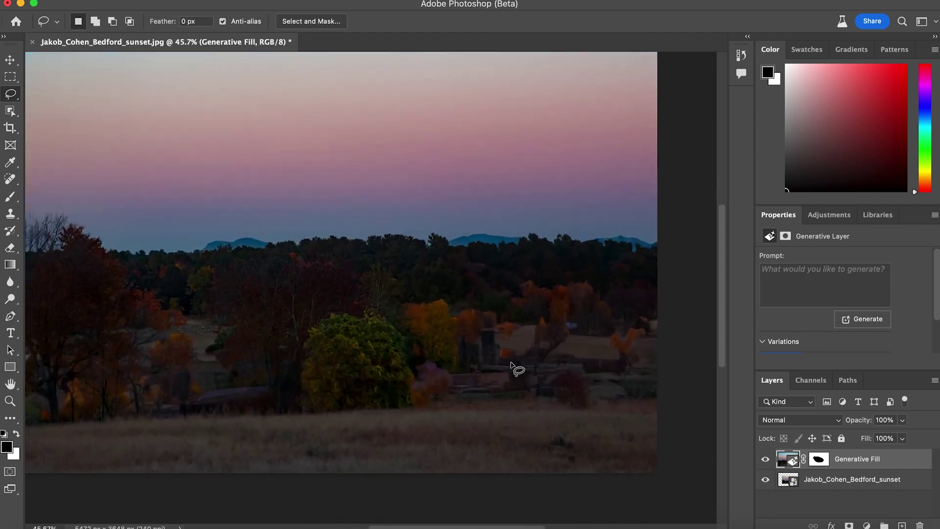
{"action": "scroll", "coordinate": [511, 365], "scroll_direction": "right", "scroll_amount": 3}
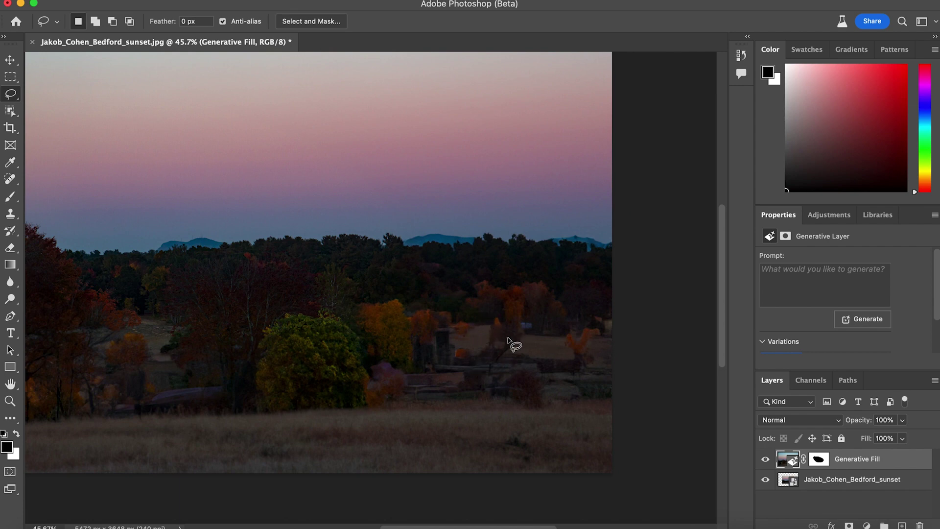
{"action": "scroll", "coordinate": [509, 343], "scroll_direction": "up", "scroll_amount": 5}
{"action": "scroll", "coordinate": [509, 343], "scroll_direction": "left", "scroll_amount": 5}
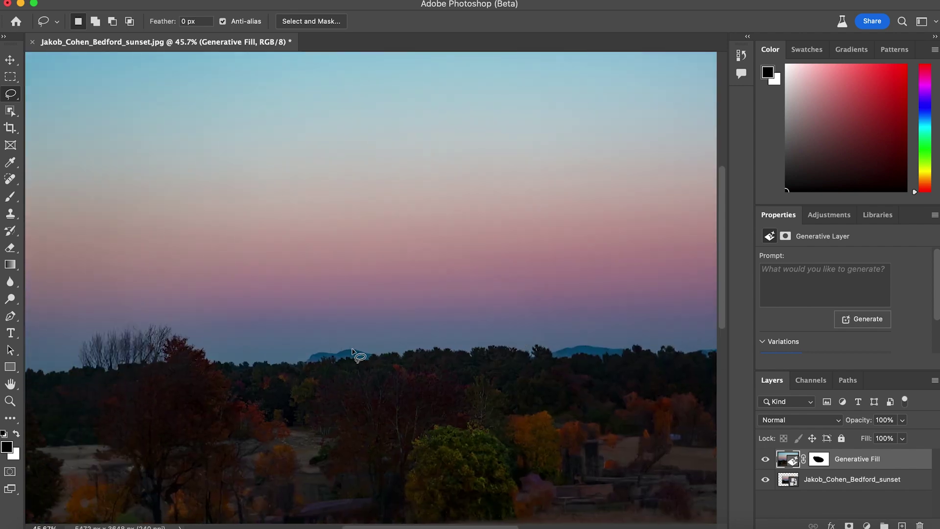
{"action": "scroll", "coordinate": [568, 342], "scroll_direction": "right", "scroll_amount": 5}
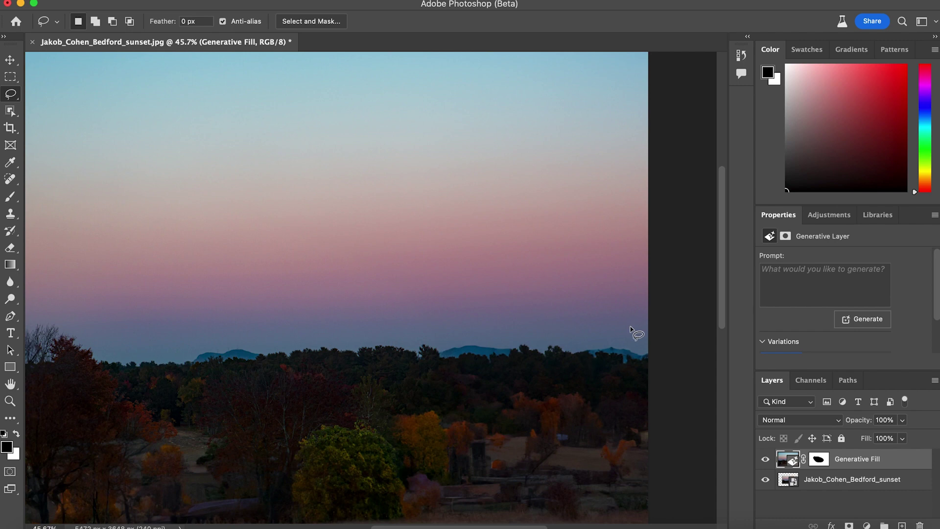
{"action": "scroll", "coordinate": [609, 360], "scroll_direction": "down", "scroll_amount": 2}
{"action": "scroll", "coordinate": [610, 361], "scroll_direction": "down", "scroll_amount": 2}
{"action": "scroll", "coordinate": [612, 361], "scroll_direction": "left", "scroll_amount": 3}
{"action": "scroll", "coordinate": [613, 361], "scroll_direction": "right", "scroll_amount": 4}
{"action": "scroll", "coordinate": [617, 364], "scroll_direction": "down", "scroll_amount": 1}
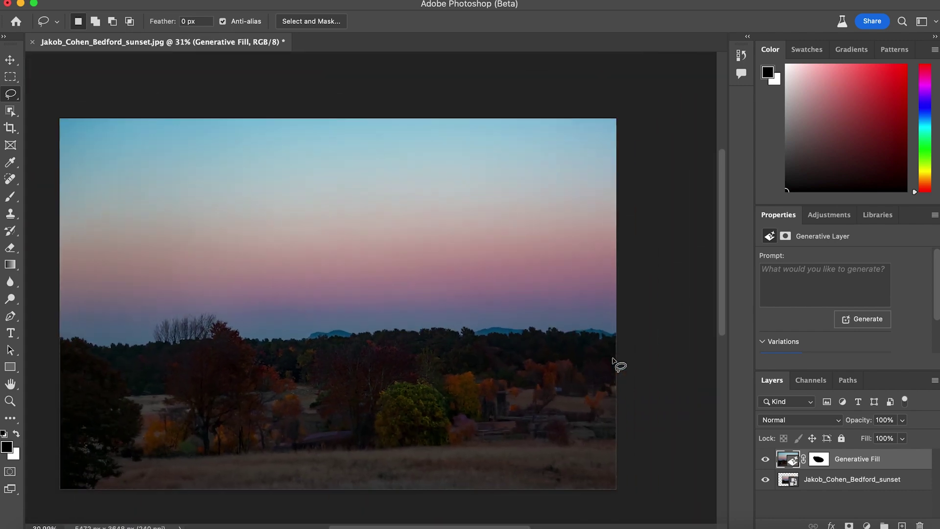
{"action": "scroll", "coordinate": [618, 365], "scroll_direction": "left", "scroll_amount": 3}
{"action": "scroll", "coordinate": [616, 363], "scroll_direction": "down", "scroll_amount": 2}
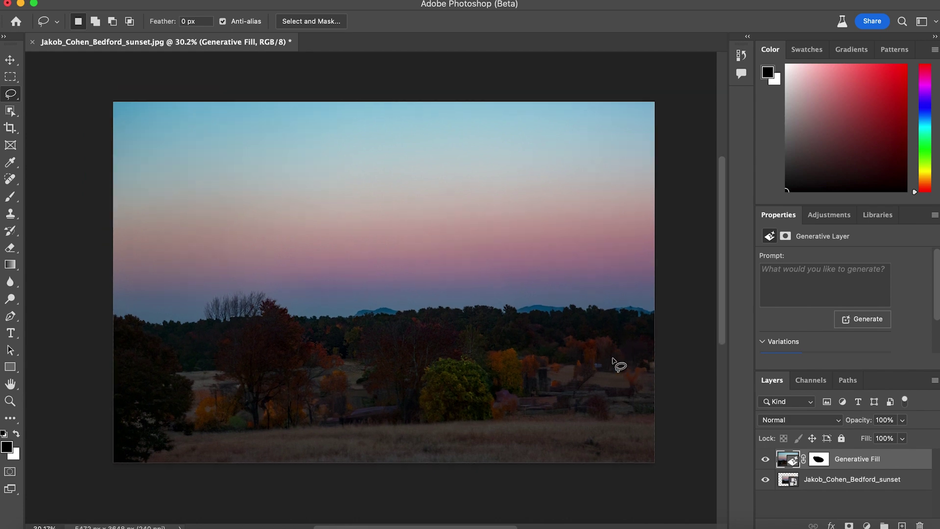
{"action": "scroll", "coordinate": [615, 363], "scroll_direction": "up", "scroll_amount": 1}
{"action": "scroll", "coordinate": [616, 363], "scroll_direction": "left", "scroll_amount": 1}
{"action": "scroll", "coordinate": [616, 363], "scroll_direction": "right", "scroll_amount": 1}
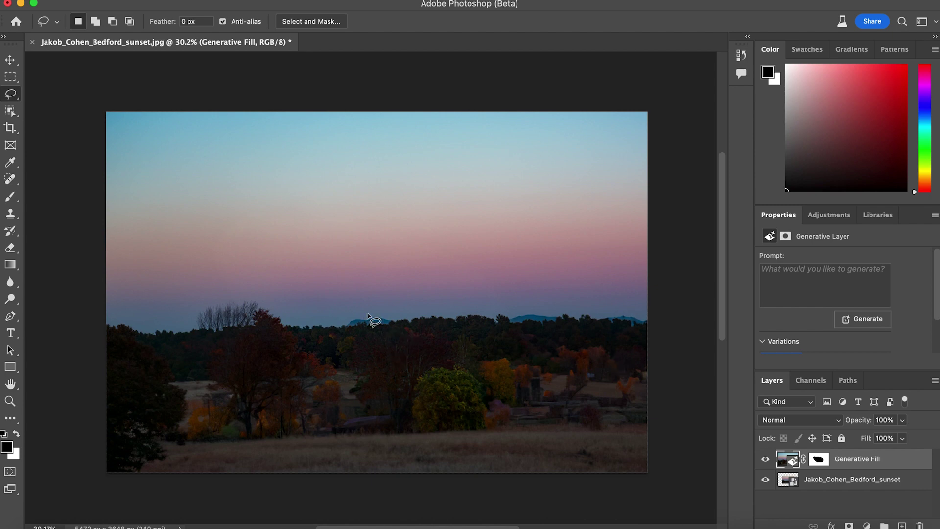
Step: Examine the original mountain and tree line up close and compare them with the generated surroundings in the full image
{"action": "scroll", "coordinate": [372, 321], "scroll_direction": "up", "scroll_amount": 5}
{"action": "scroll", "coordinate": [374, 365], "scroll_direction": "up", "scroll_amount": 11}
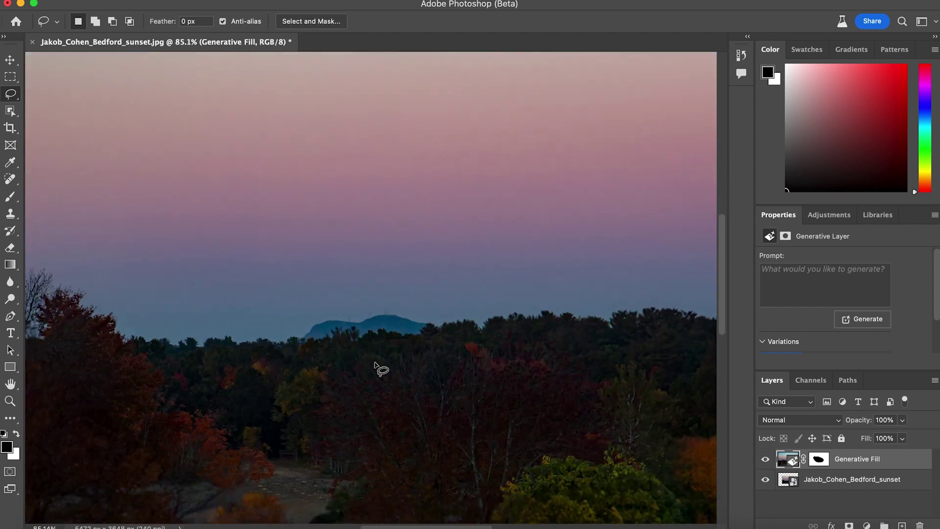
{"action": "scroll", "coordinate": [375, 365], "scroll_direction": "down", "scroll_amount": 6}
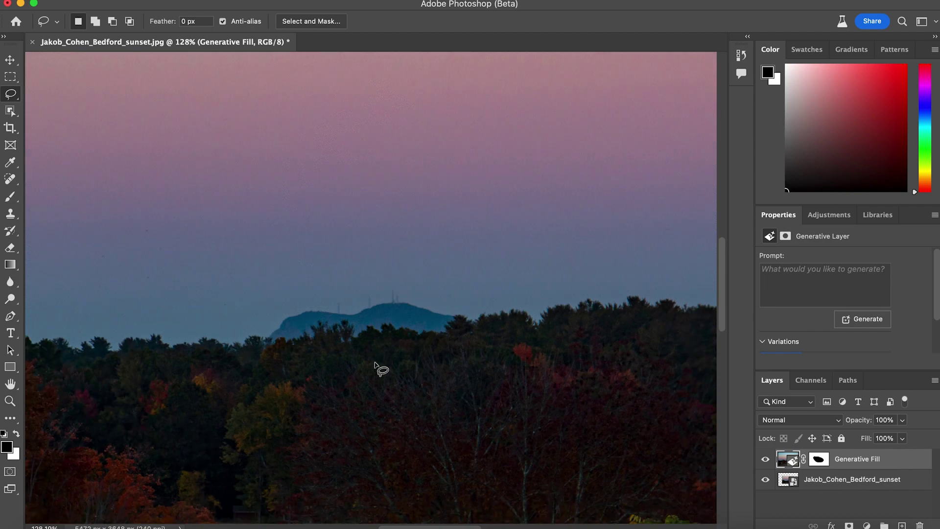
{"action": "scroll", "coordinate": [375, 365], "scroll_direction": "down", "scroll_amount": 7}
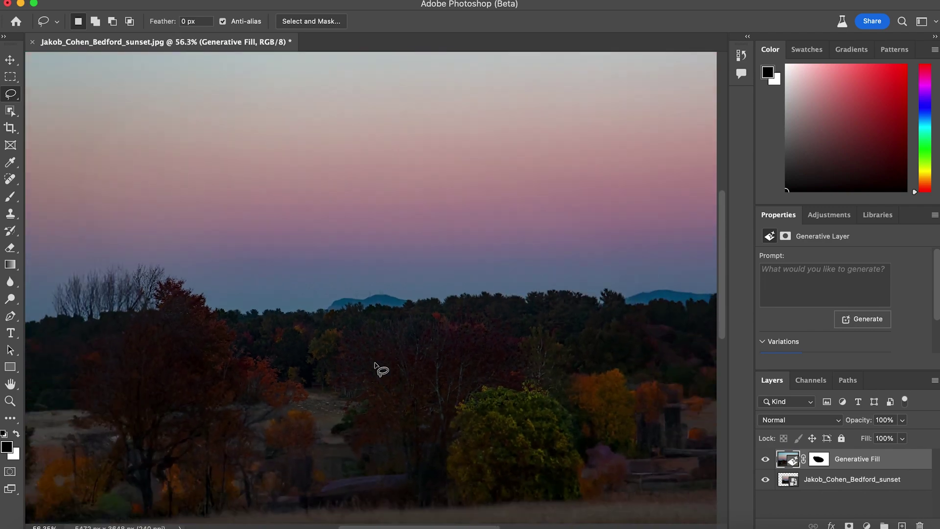
{"action": "scroll", "coordinate": [375, 364], "scroll_direction": "up", "scroll_amount": 3}
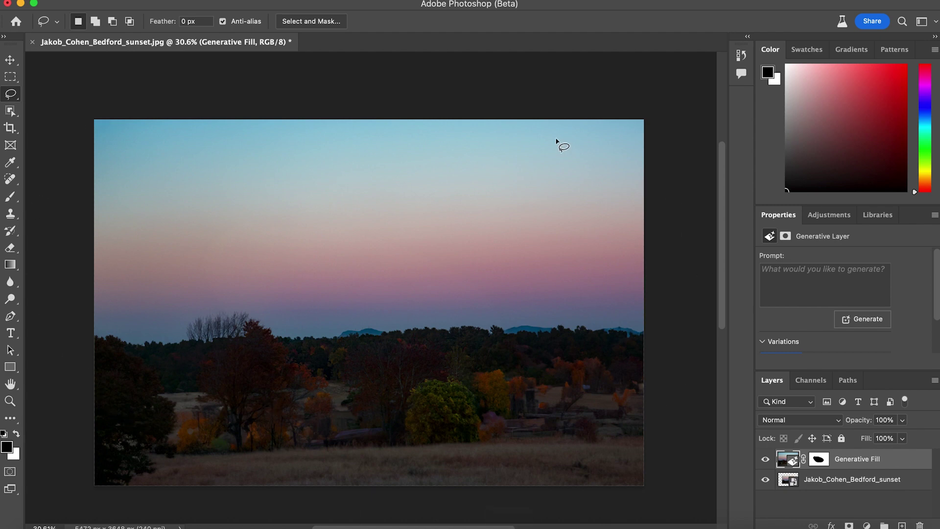
{"action": "scroll", "coordinate": [457, 317], "scroll_direction": "down", "scroll_amount": 3}
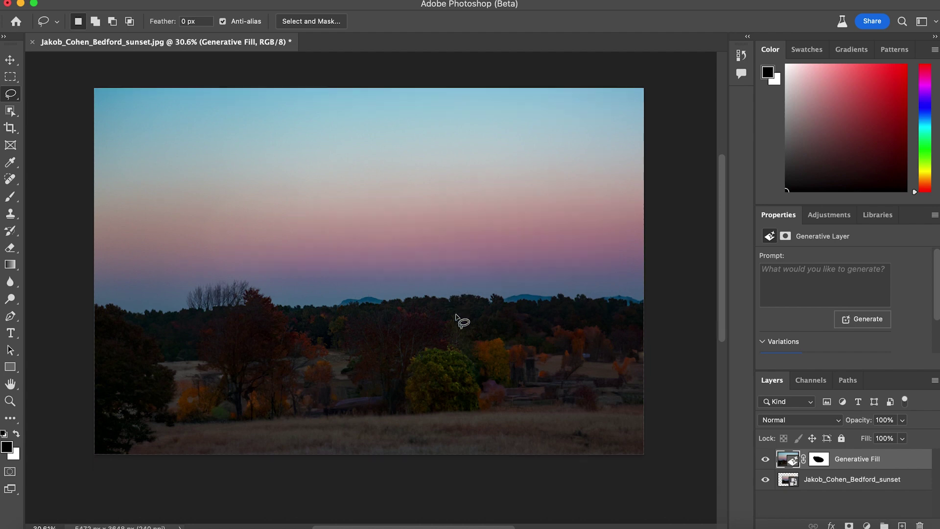
{"action": "scroll", "coordinate": [456, 317], "scroll_direction": "up", "scroll_amount": 1}
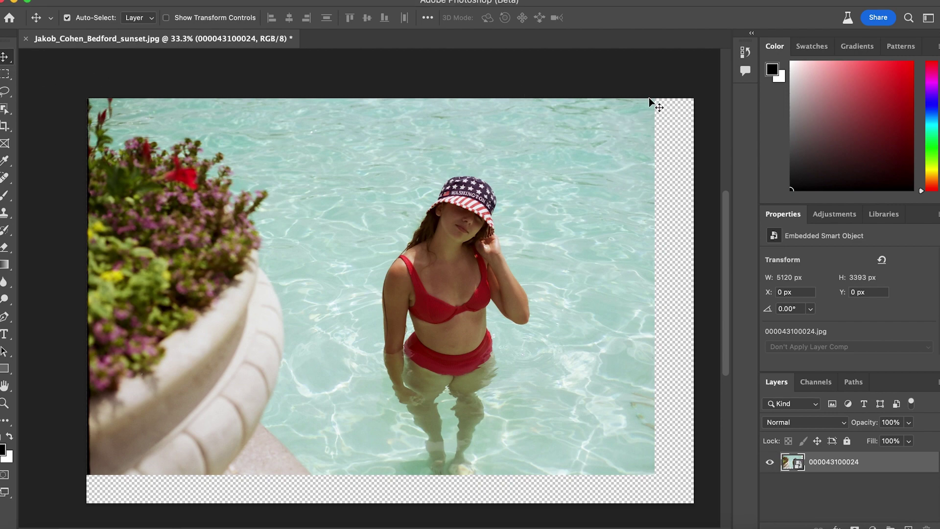
Step: Place a 1545 × 1024 px copy of 000043100024.jpg in the middle of the canvas and remove the larger pool photo layer
{"action": "mouse_move", "coordinate": [654, 100]}
{"action": "left_mouse_down"}
{"action": "mouse_move", "coordinate": [724, 365]}
{"action": "mouse_move", "coordinate": [563, 228]}
{"action": "mouse_move", "coordinate": [638, 105]}
{"action": "mouse_move", "coordinate": [638, 119]}
{"action": "mouse_move", "coordinate": [623, 115]}
{"action": "mouse_move", "coordinate": [643, 114]}
{"action": "left_mouse_up"}
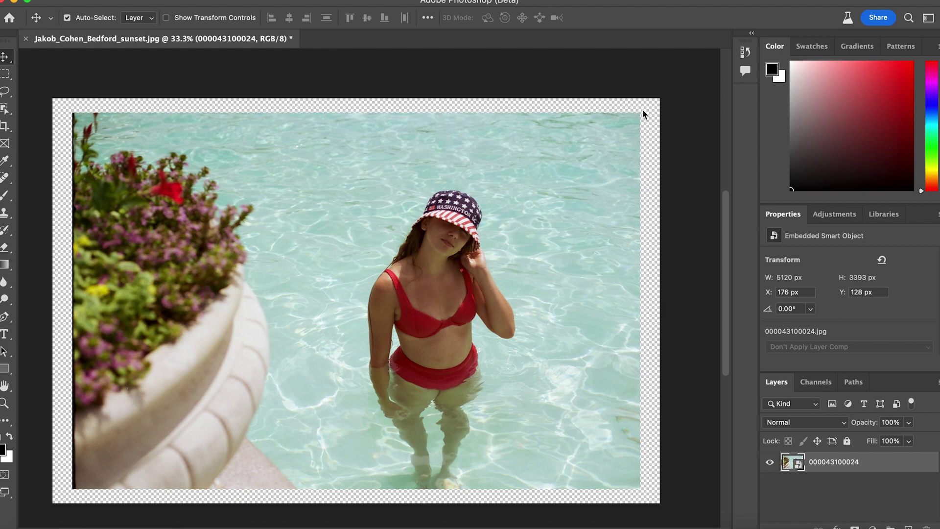
{"action": "key", "text": "ctrl+v"}
{"action": "key", "text": "ctrl+t"}
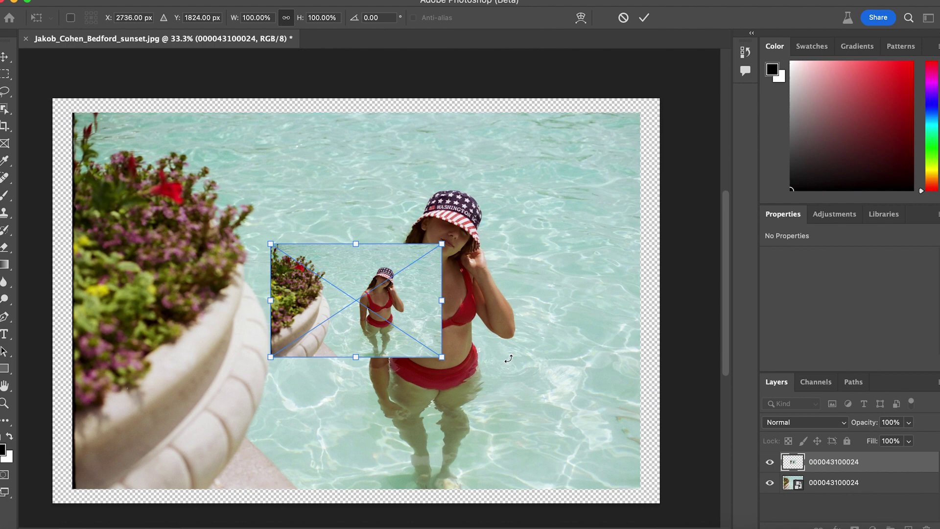
{"action": "key", "text": "Return"}
{"action": "key", "text": "ctrl+e"}
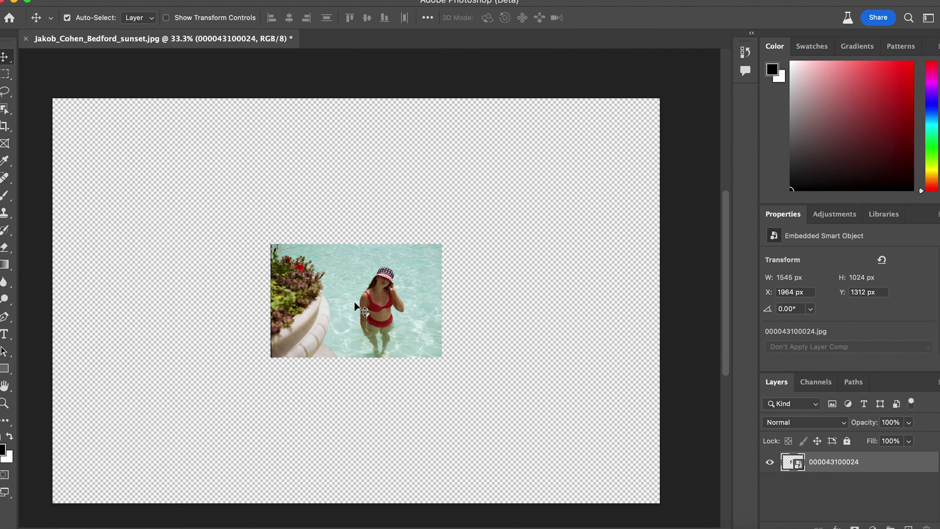
Step: Select from just inside the pool photo's right edge into the empty canvas at full photo height and run Generative Fill with an empty prompt
{"action": "scroll", "coordinate": [355, 307], "scroll_direction": "up", "scroll_amount": 5}
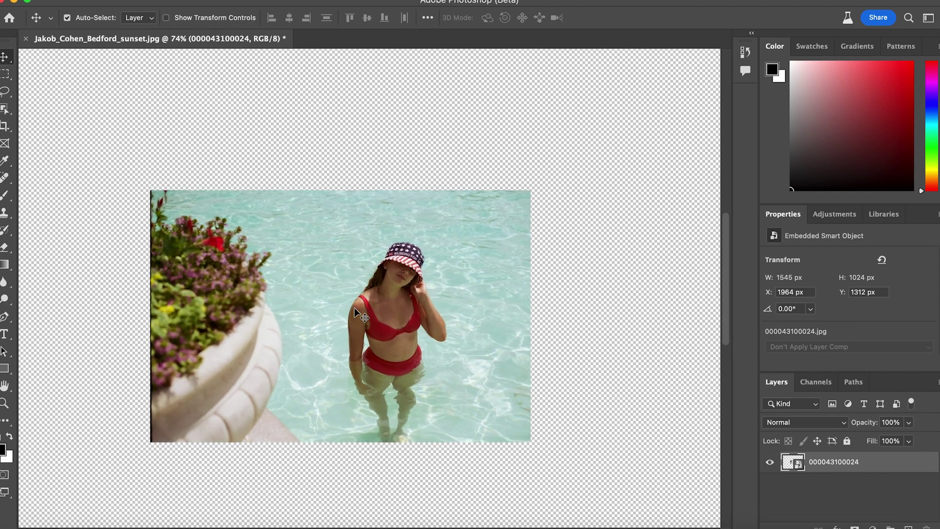
{"action": "scroll", "coordinate": [354, 308], "scroll_direction": "down", "scroll_amount": 3}
{"action": "scroll", "coordinate": [354, 308], "scroll_direction": "up", "scroll_amount": 2}
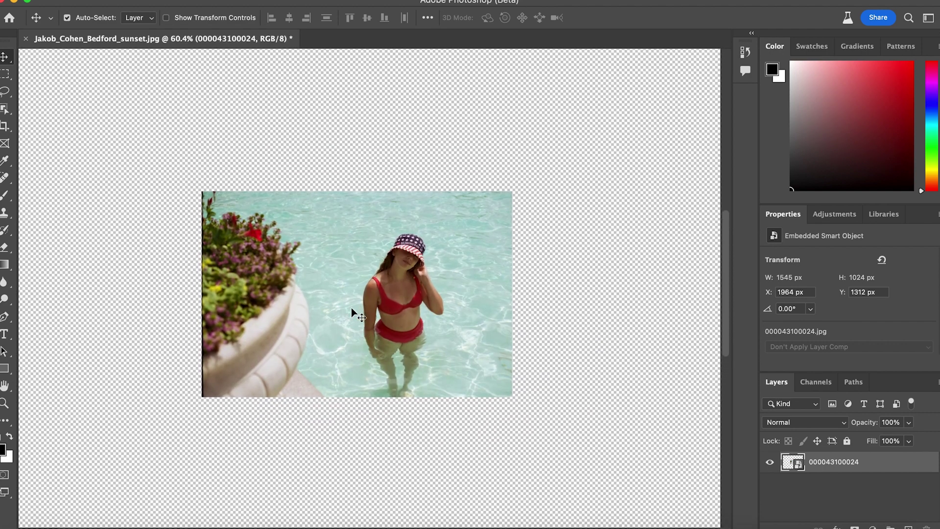
{"action": "left_click", "coordinate": [5, 73]}
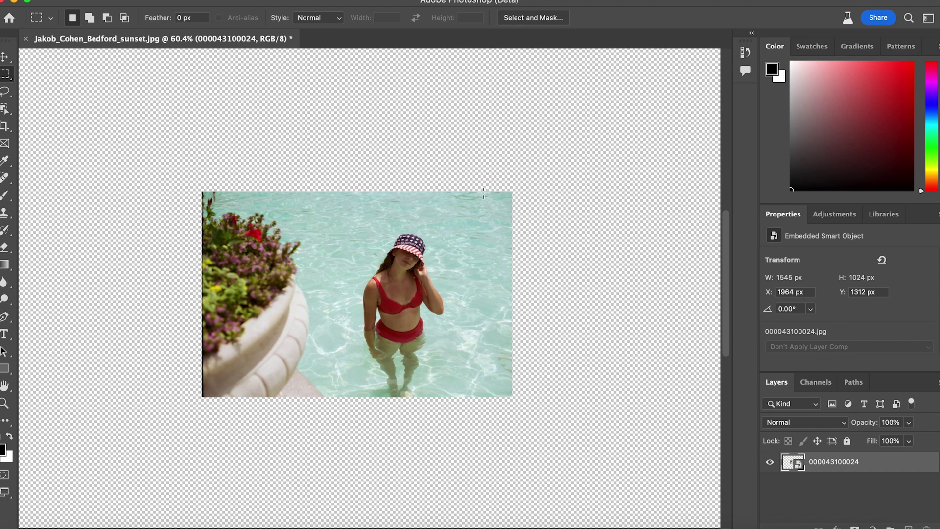
{"action": "left_click_drag", "start_coordinate": [483, 191], "coordinate": [706, 395]}
{"action": "right_click", "coordinate": [632, 344]}
{"action": "left_click", "coordinate": [666, 472]}
{"action": "left_click", "coordinate": [504, 302]}
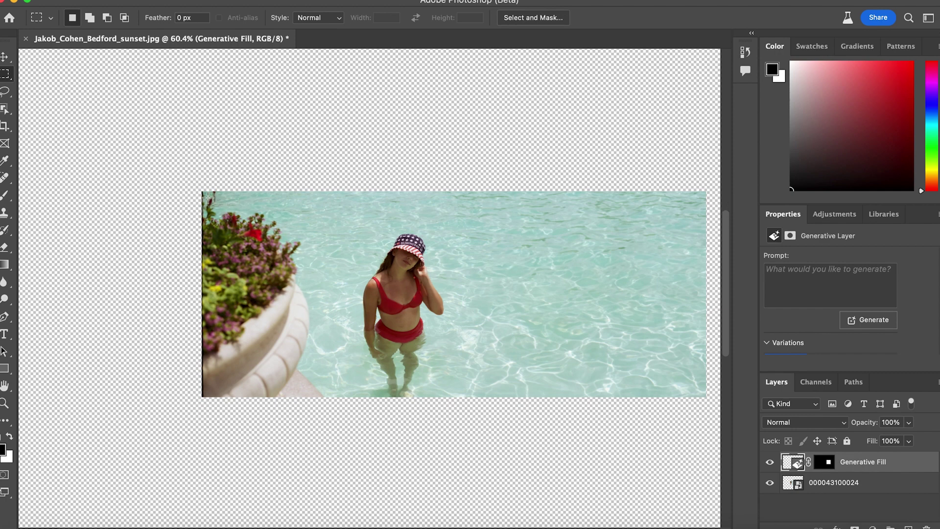
Step: Select the empty canvas beside the pool photo's left edge with a slight overlap and run Generative Fill with an empty prompt
{"action": "left_click_drag", "start_coordinate": [204, 191], "coordinate": [59, 396]}
{"action": "right_click", "coordinate": [158, 328]}
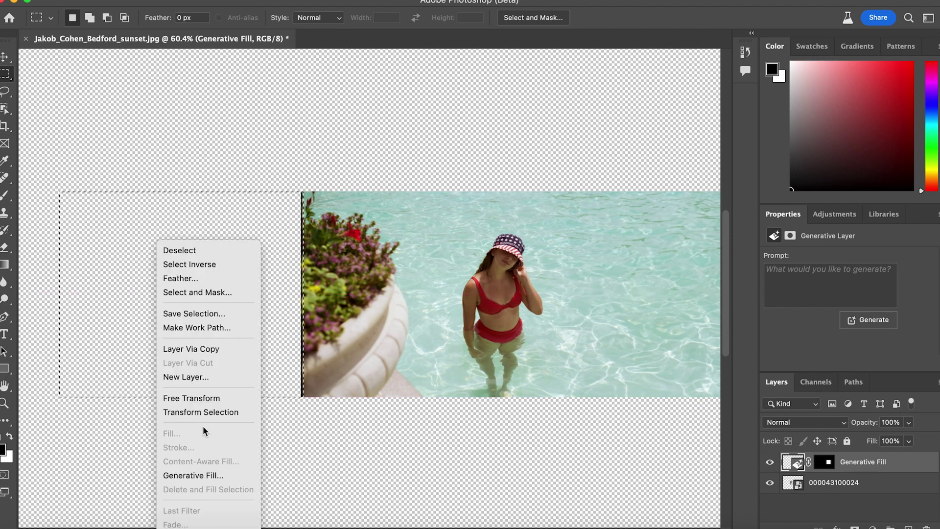
{"action": "left_click", "coordinate": [203, 475]}
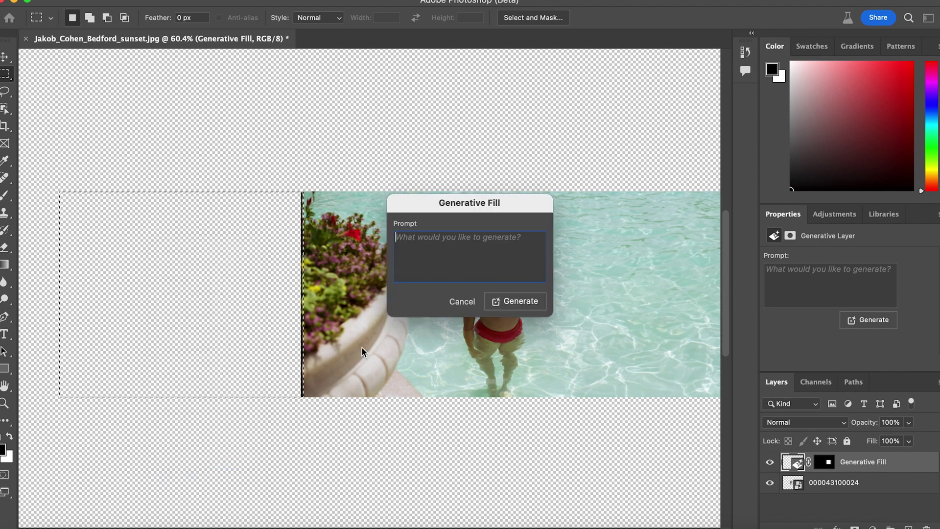
{"action": "left_click", "coordinate": [509, 302]}
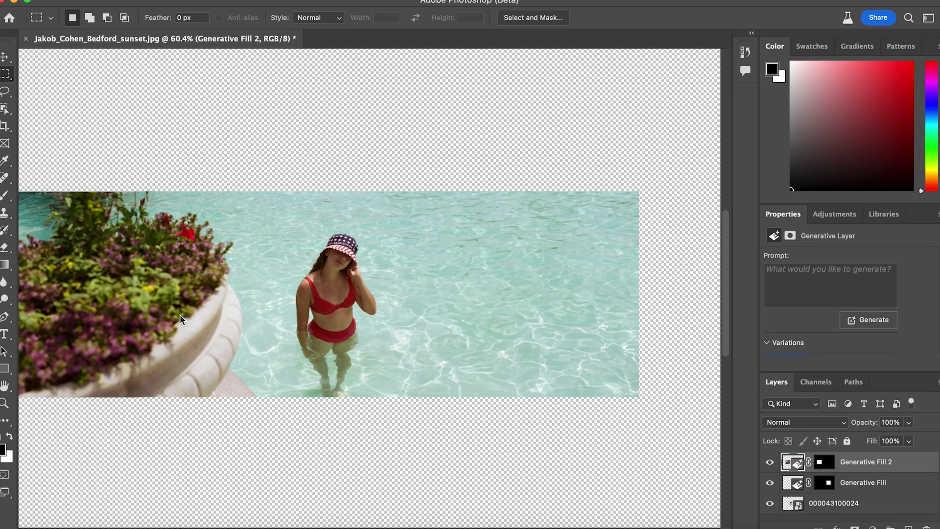
Step: Examine the generated extensions on both sides of the pool photo, from the flower planter across to the open water
{"action": "scroll", "coordinate": [180, 320], "scroll_direction": "left", "scroll_amount": 10}
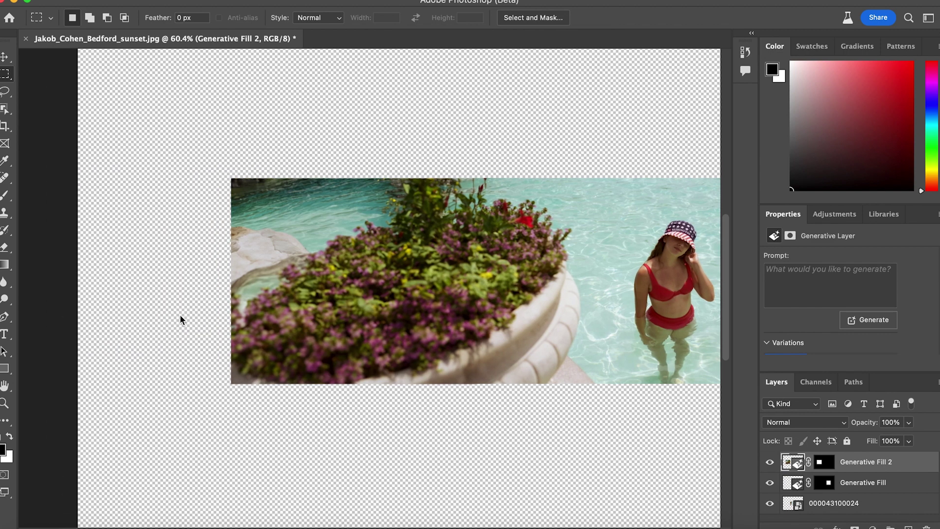
{"action": "scroll", "coordinate": [180, 320], "scroll_direction": "right", "scroll_amount": 3}
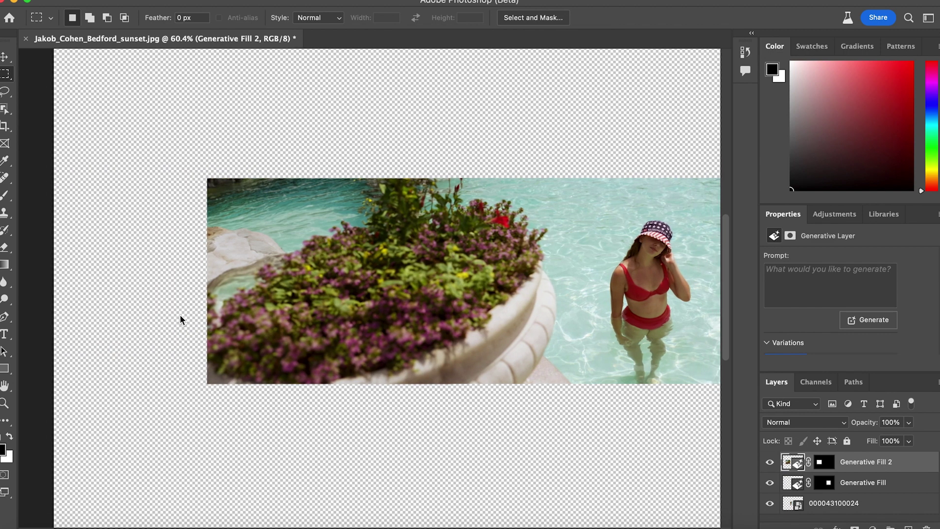
{"action": "scroll", "coordinate": [180, 316], "scroll_direction": "right", "scroll_amount": 2}
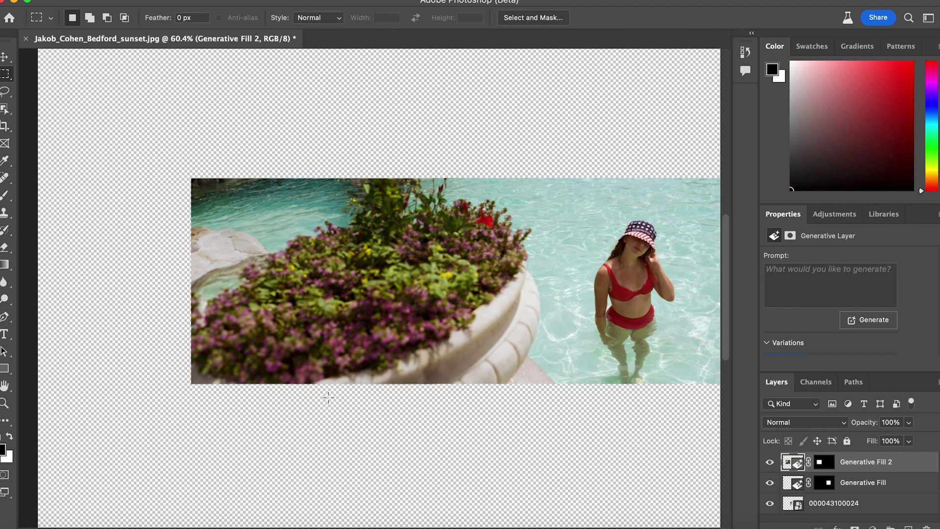
{"action": "scroll", "coordinate": [328, 398], "scroll_direction": "right", "scroll_amount": 10}
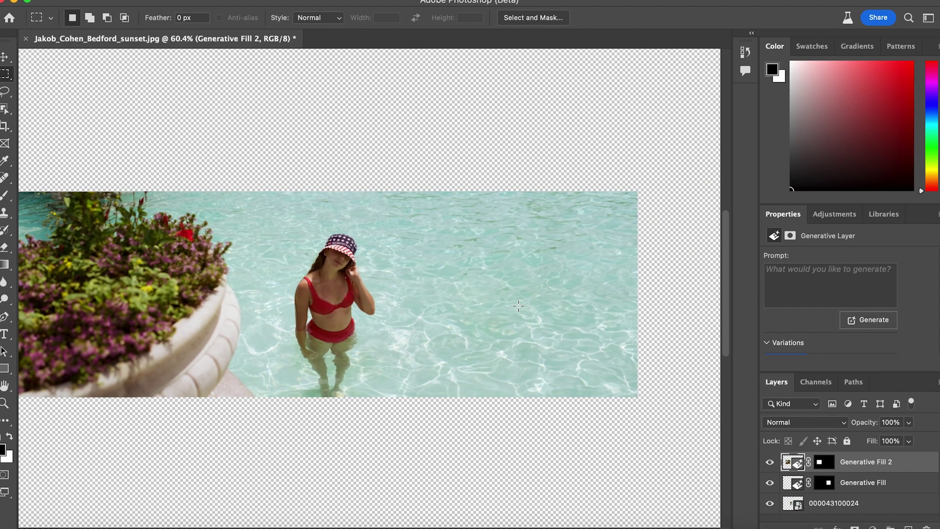
{"action": "scroll", "coordinate": [519, 306], "scroll_direction": "right", "scroll_amount": 2}
{"action": "scroll", "coordinate": [518, 306], "scroll_direction": "up", "scroll_amount": 2}
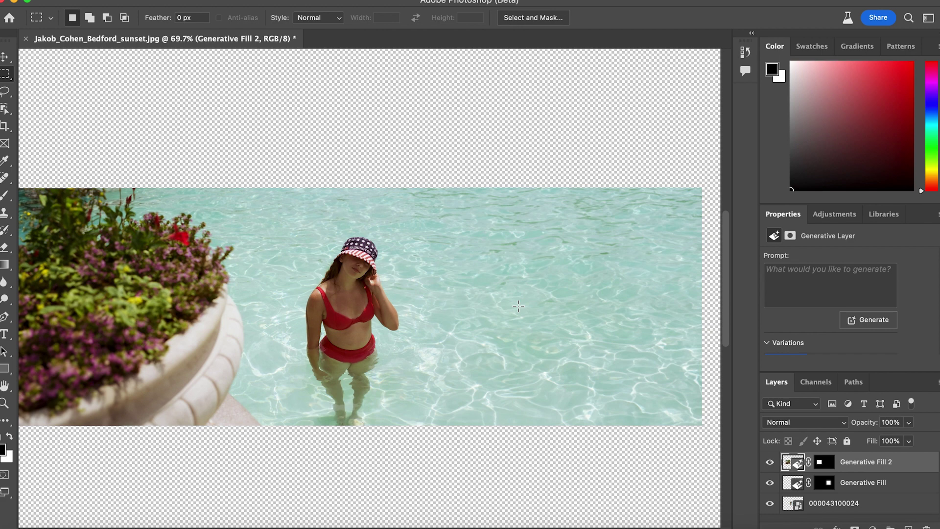
{"action": "scroll", "coordinate": [518, 306], "scroll_direction": "left", "scroll_amount": 16}
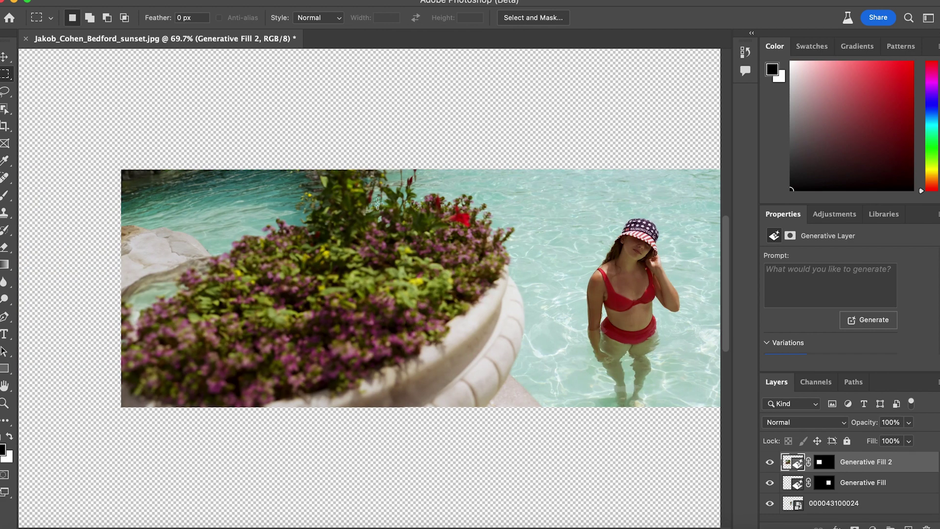
{"action": "scroll", "coordinate": [410, 184], "scroll_direction": "right", "scroll_amount": 18}
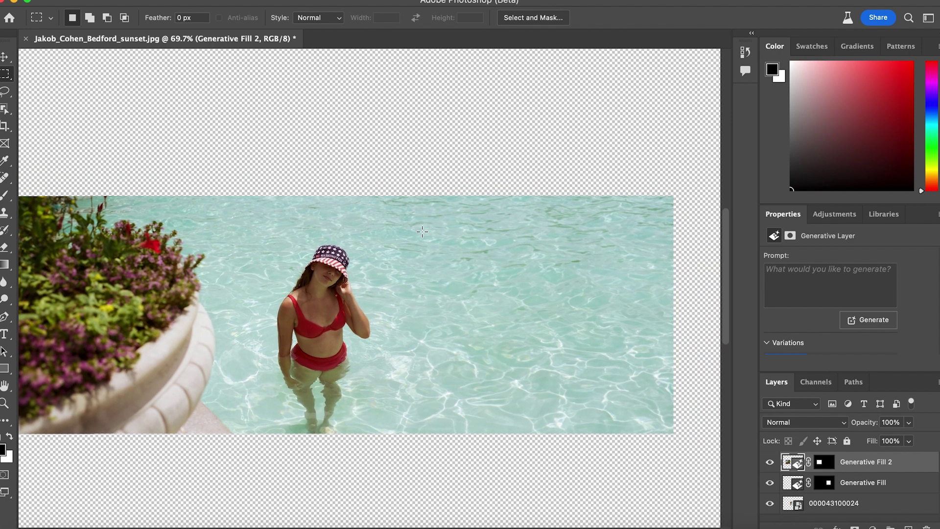
Step: Select the empty canvas above the woman and the water with a slight overlap into the photo and run Generative Fill with an empty prompt
{"action": "scroll", "coordinate": [422, 231], "scroll_direction": "down", "scroll_amount": 5}
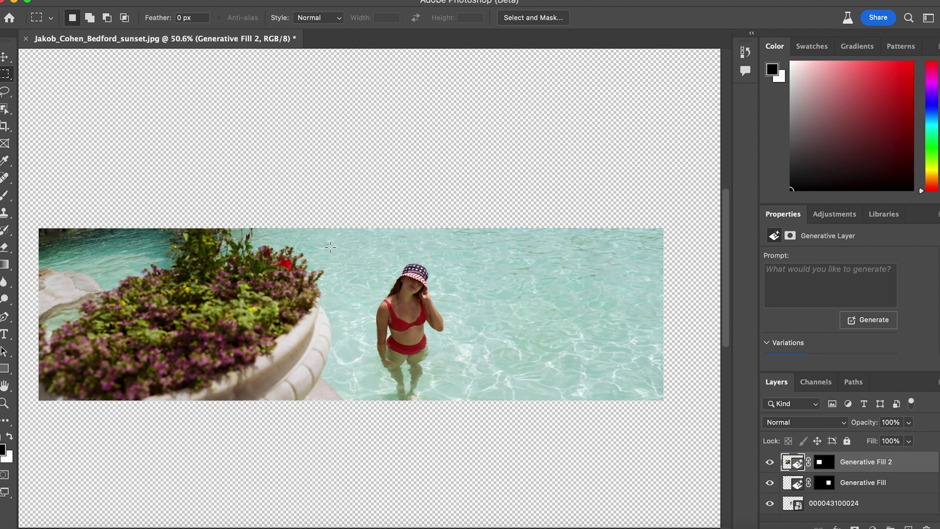
{"action": "left_click_drag", "start_coordinate": [326, 251], "coordinate": [686, 57]}
{"action": "right_click", "coordinate": [554, 130]}
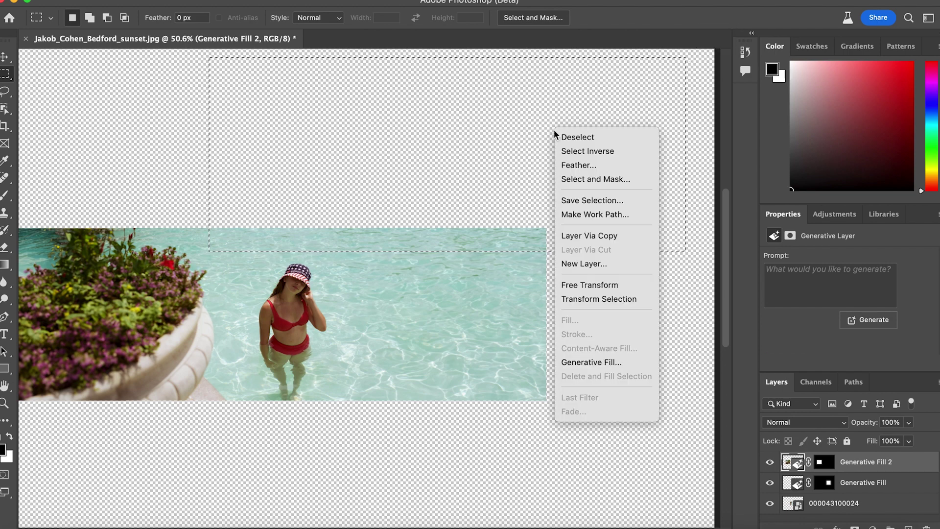
{"action": "left_click", "coordinate": [593, 361]}
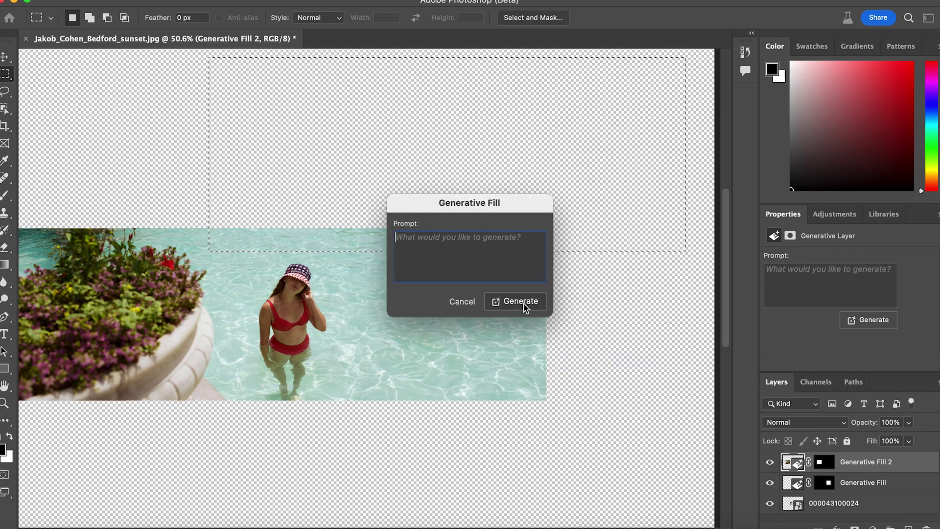
{"action": "left_click", "coordinate": [520, 301]}
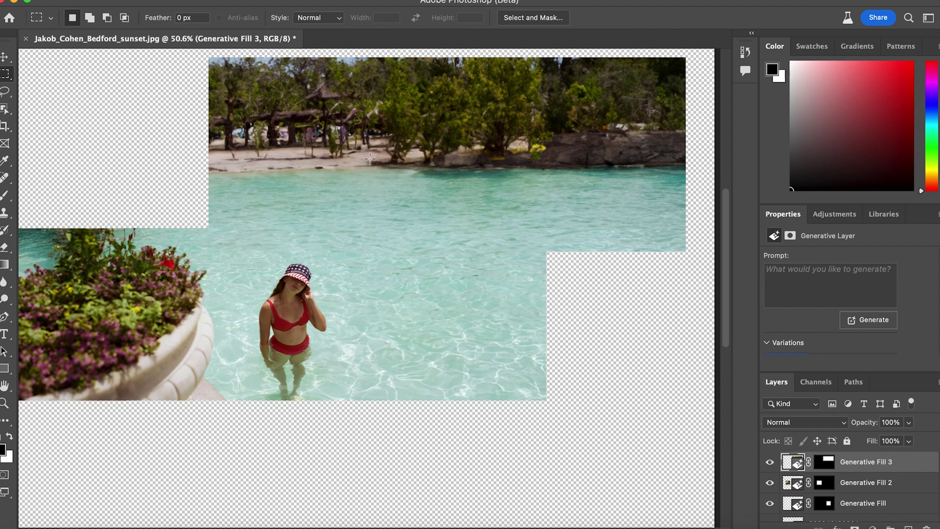
Step: Examine the generated beach, huts and trees above the pool up close and within the wider image
{"action": "scroll", "coordinate": [373, 160], "scroll_direction": "left", "scroll_amount": 5}
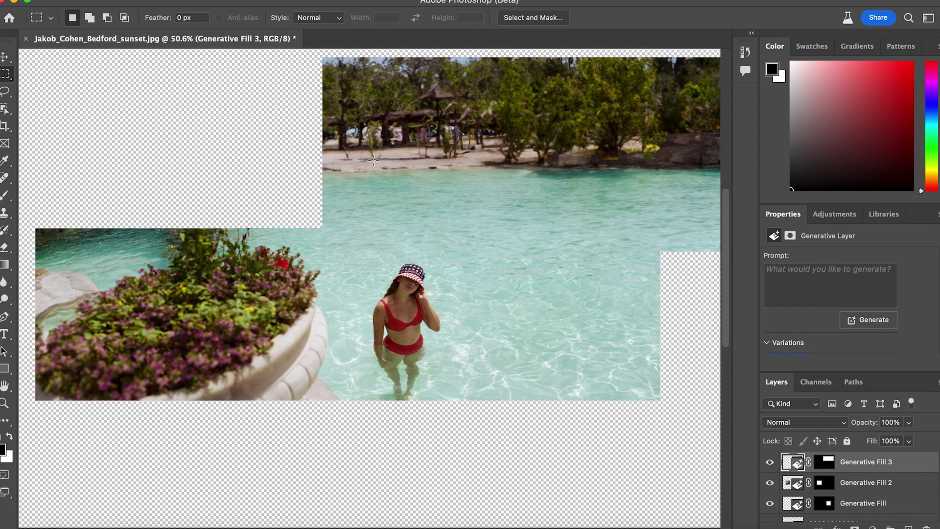
{"action": "scroll", "coordinate": [373, 160], "scroll_direction": "right", "scroll_amount": 1}
{"action": "scroll", "coordinate": [429, 125], "scroll_direction": "up", "scroll_amount": 4}
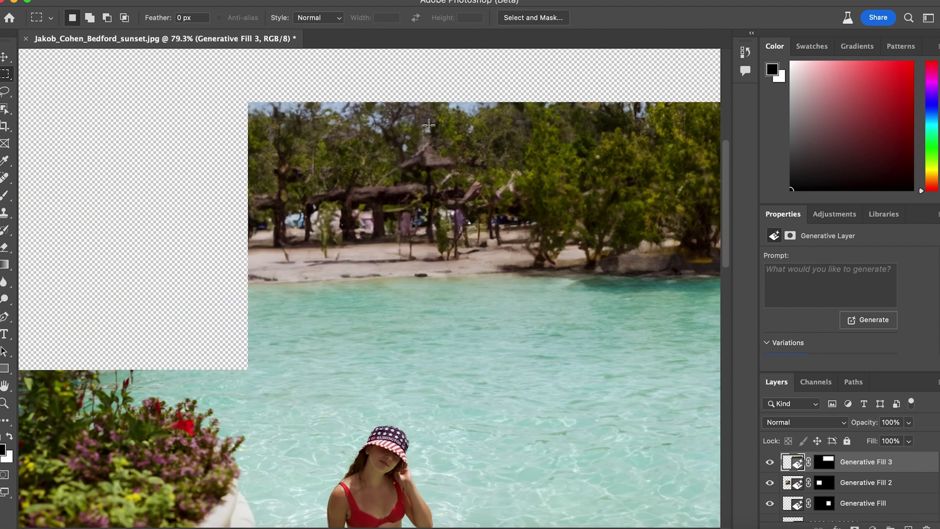
{"action": "scroll", "coordinate": [429, 125], "scroll_direction": "up", "scroll_amount": 3}
{"action": "scroll", "coordinate": [430, 376], "scroll_direction": "up", "scroll_amount": 2}
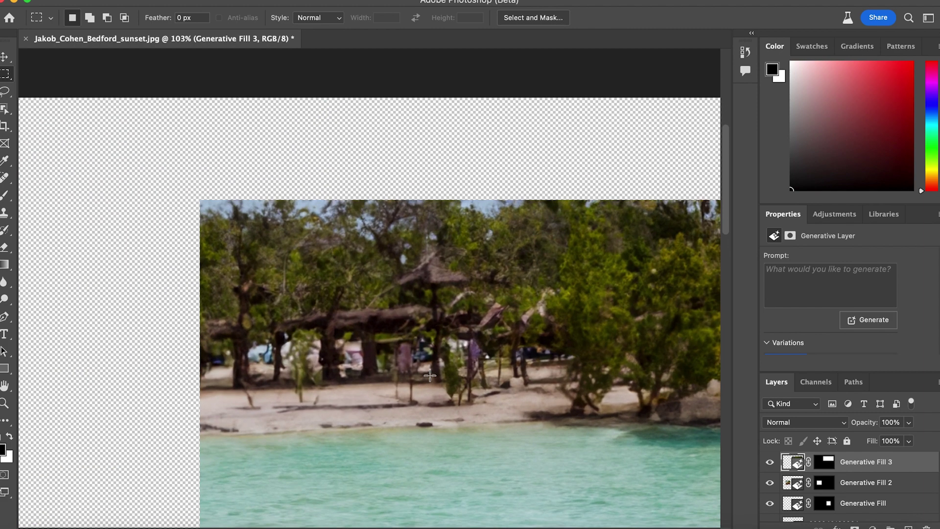
{"action": "scroll", "coordinate": [430, 376], "scroll_direction": "up", "scroll_amount": 5}
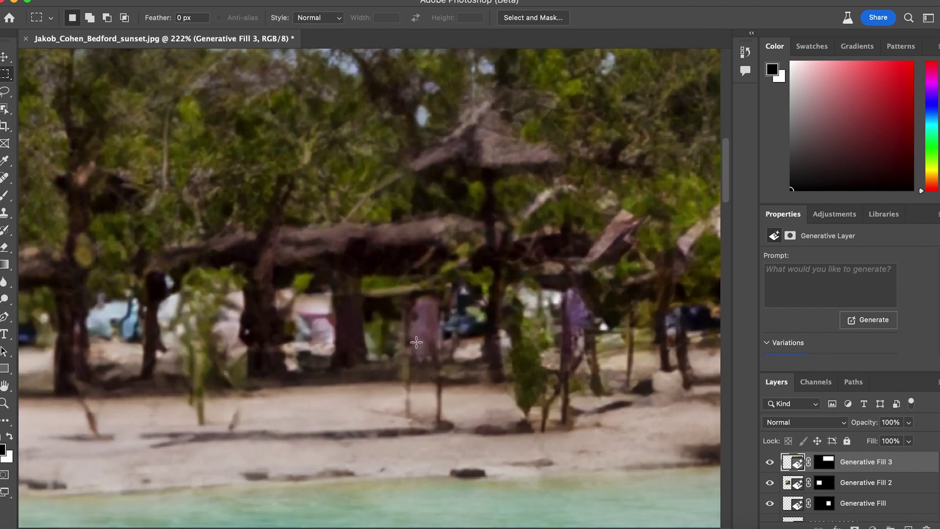
{"action": "scroll", "coordinate": [466, 362], "scroll_direction": "down", "scroll_amount": 2}
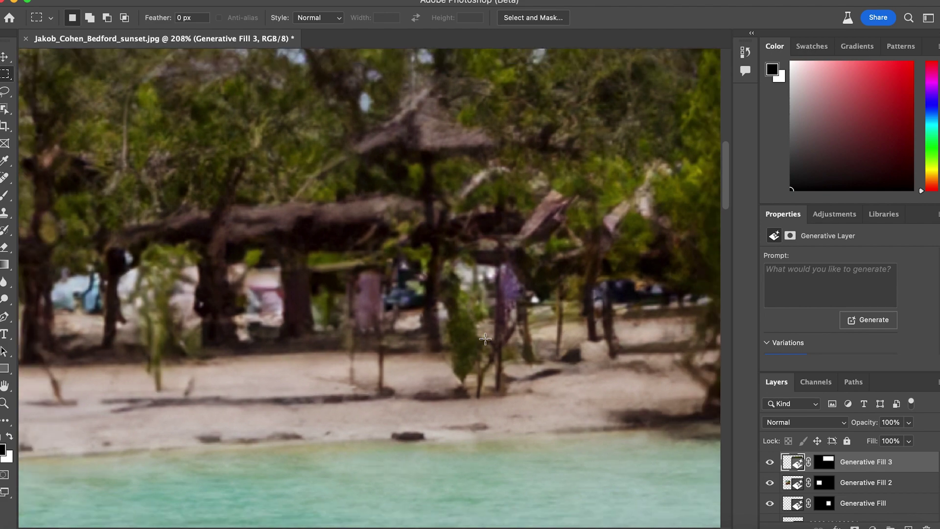
{"action": "scroll", "coordinate": [485, 339], "scroll_direction": "down", "scroll_amount": 6}
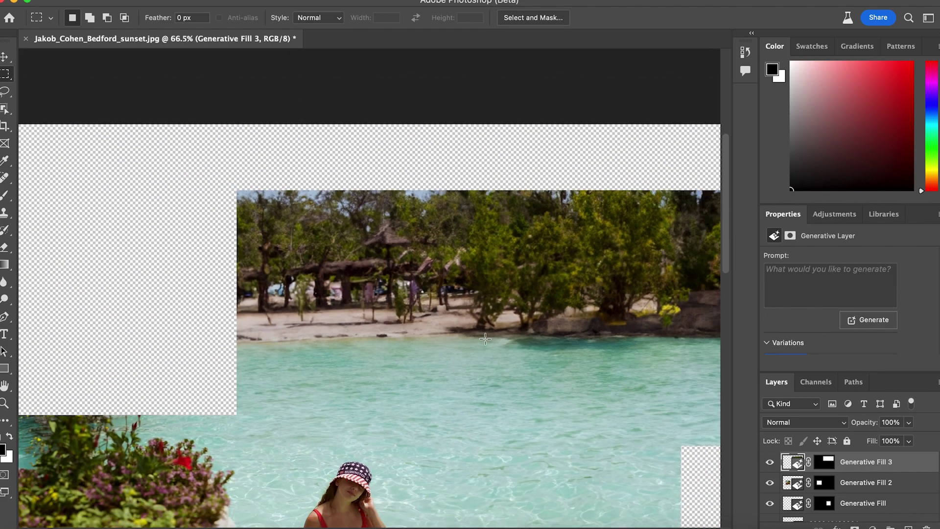
{"action": "scroll", "coordinate": [485, 339], "scroll_direction": "down", "scroll_amount": 4}
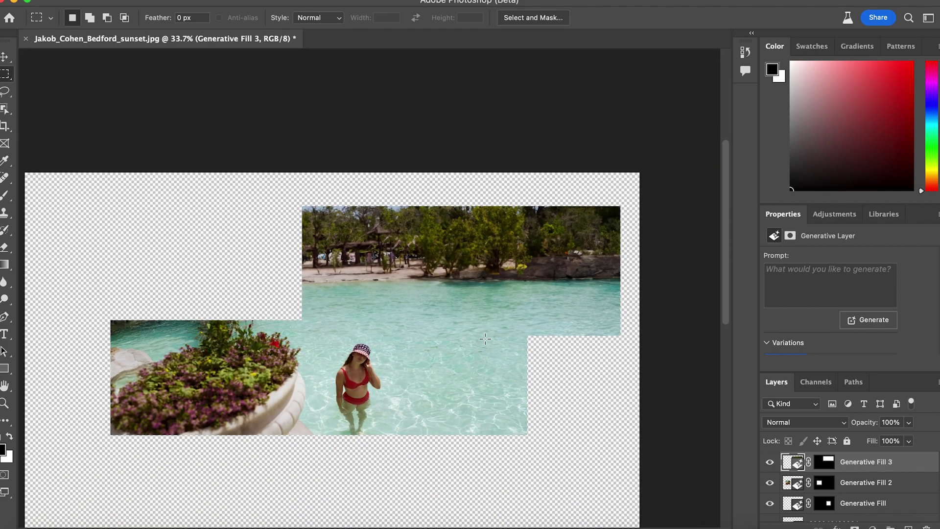
{"action": "scroll", "coordinate": [482, 323], "scroll_direction": "up", "scroll_amount": 3}
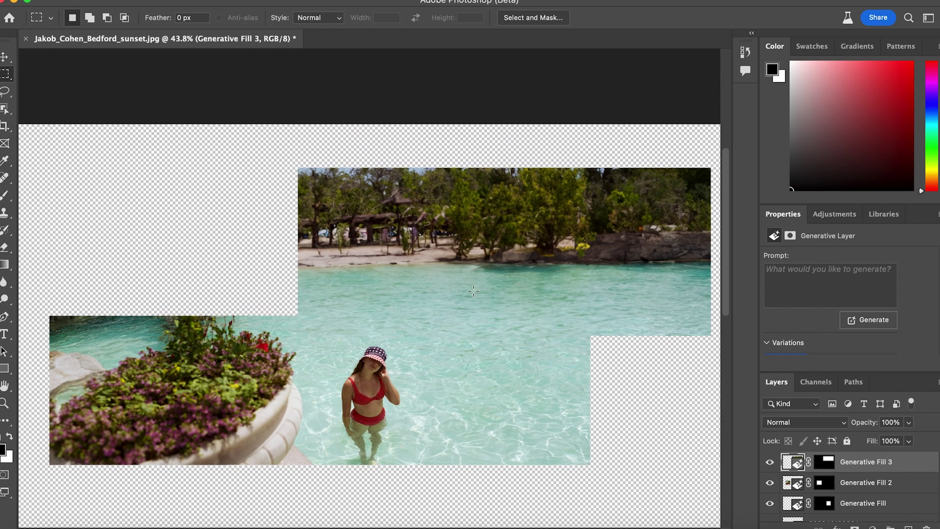
Step: Compare the three variations of the fill above the pool and return to the first one
{"action": "scroll", "coordinate": [799, 296], "scroll_direction": "down", "scroll_amount": 2}
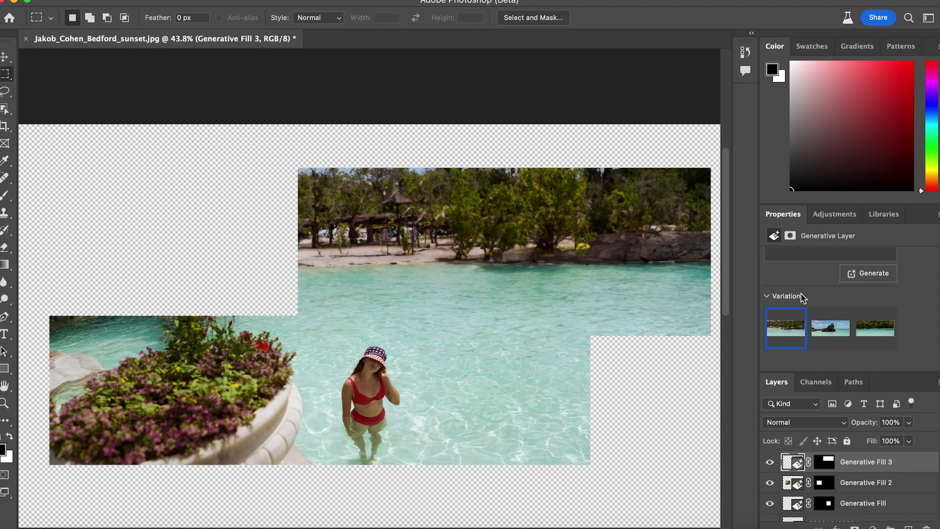
{"action": "left_click", "coordinate": [830, 326]}
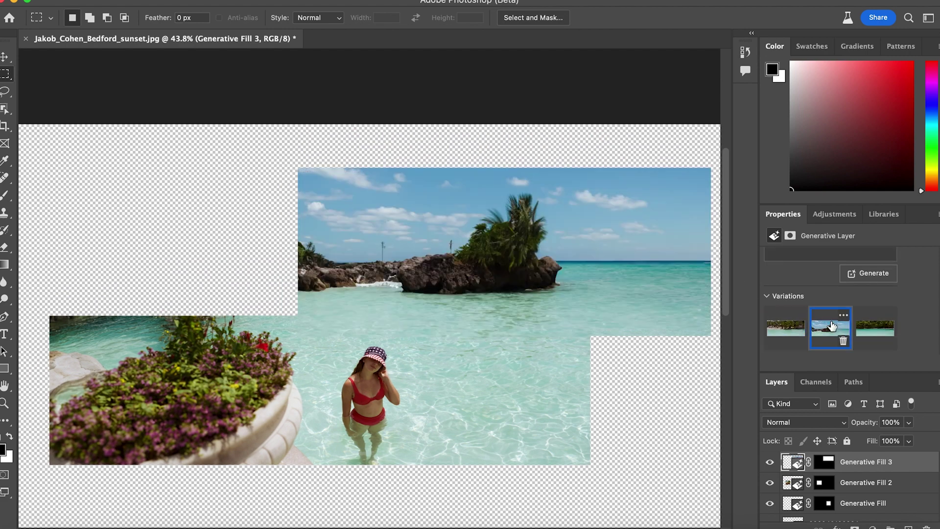
{"action": "left_click", "coordinate": [866, 337]}
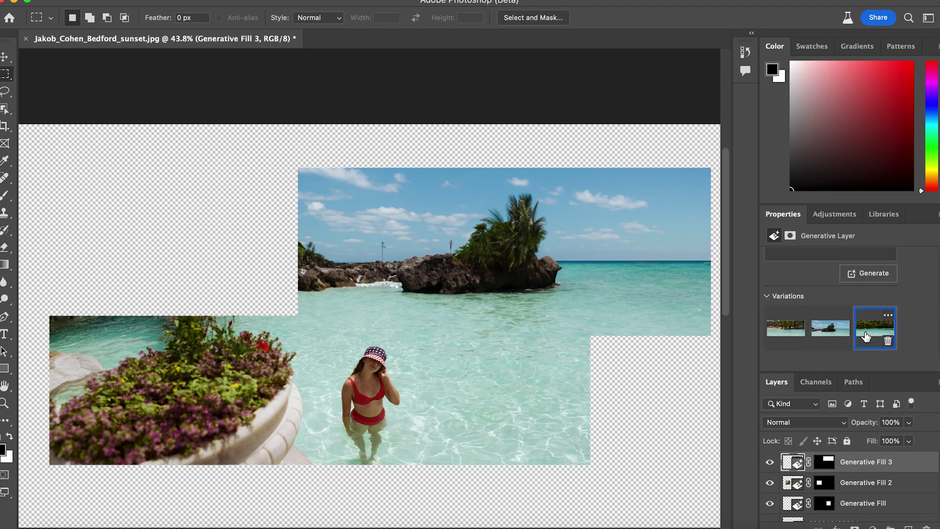
{"action": "left_click", "coordinate": [819, 337]}
{"action": "left_click", "coordinate": [794, 334]}
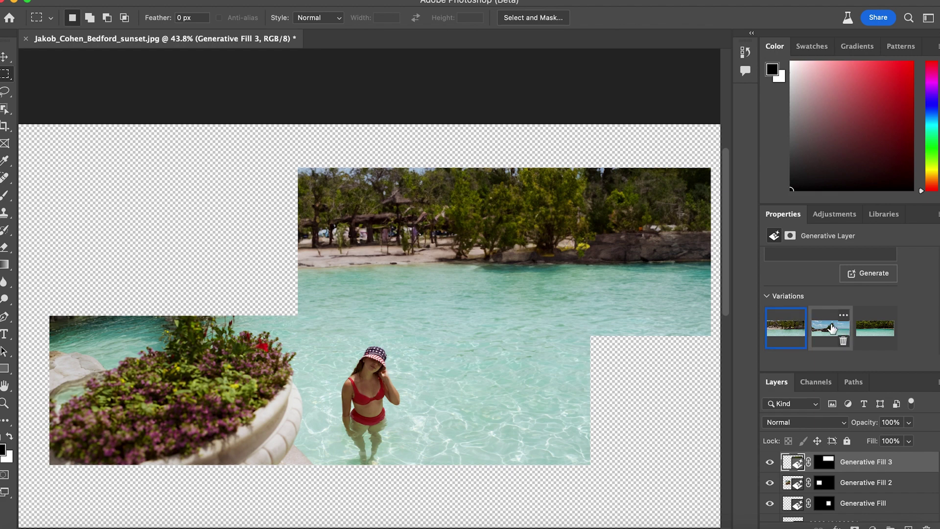
Step: Regenerate the fill above the pool with the prompt "water"
{"action": "left_click", "coordinate": [803, 254]}
{"action": "left_click", "coordinate": [803, 274]}
{"action": "type", "text": "W"}
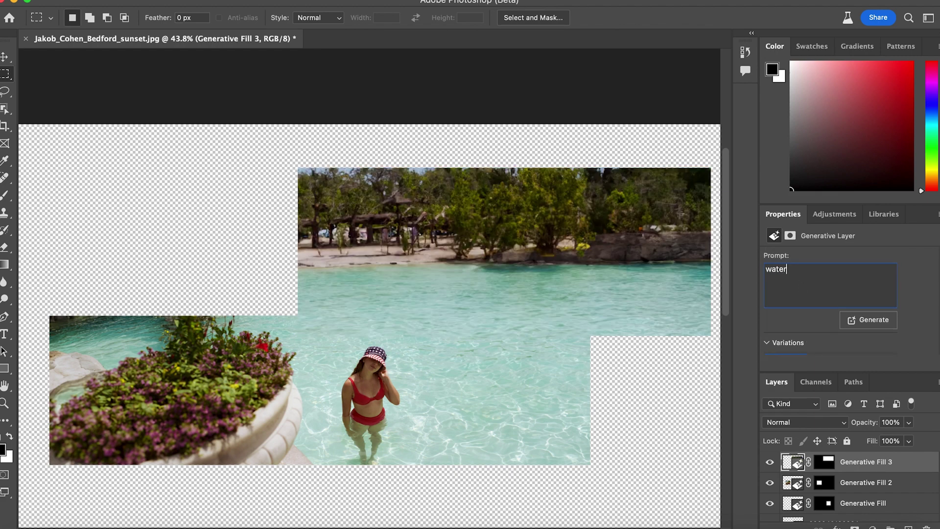
{"action": "key", "text": "Return"}
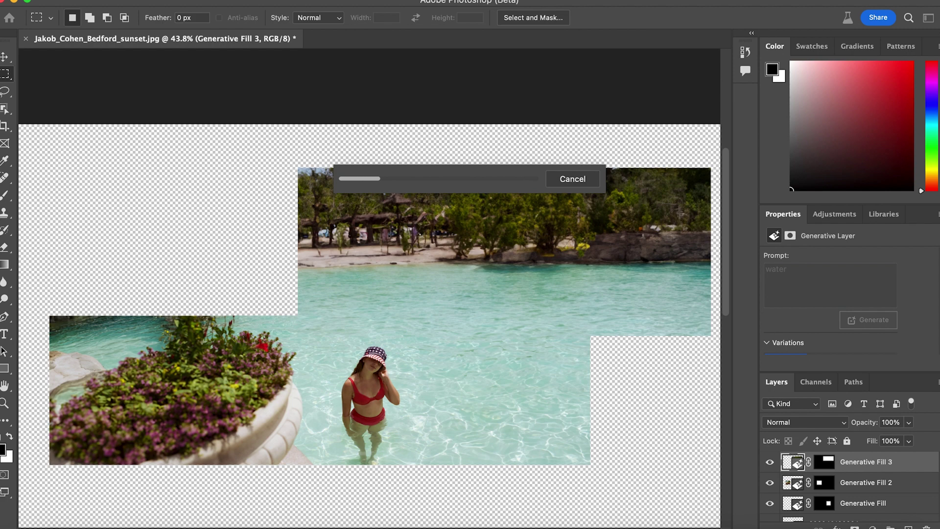
Step: Compare the new variations of the fill above the pool and choose the first one, with the rocky mountains
{"action": "left_click", "coordinate": [830, 327]}
{"action": "left_click", "coordinate": [870, 332]}
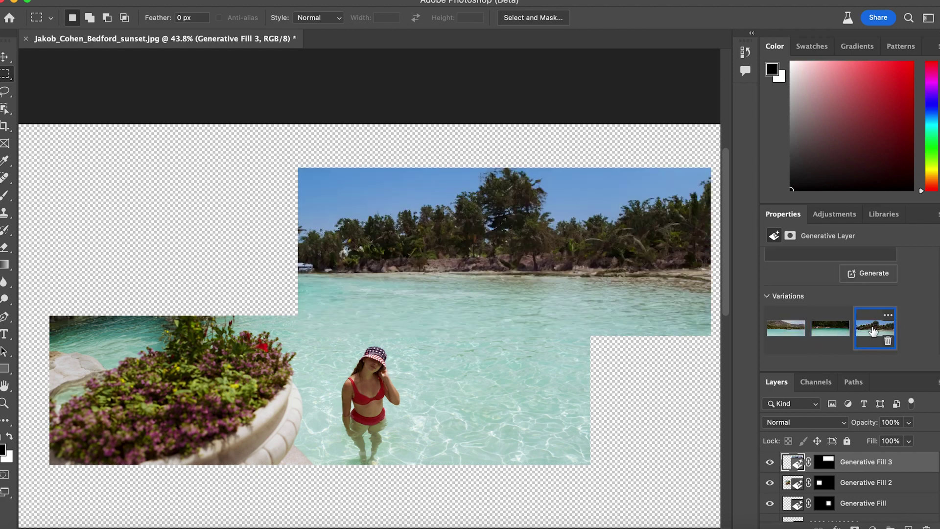
{"action": "left_click", "coordinate": [828, 335]}
{"action": "left_click", "coordinate": [779, 338]}
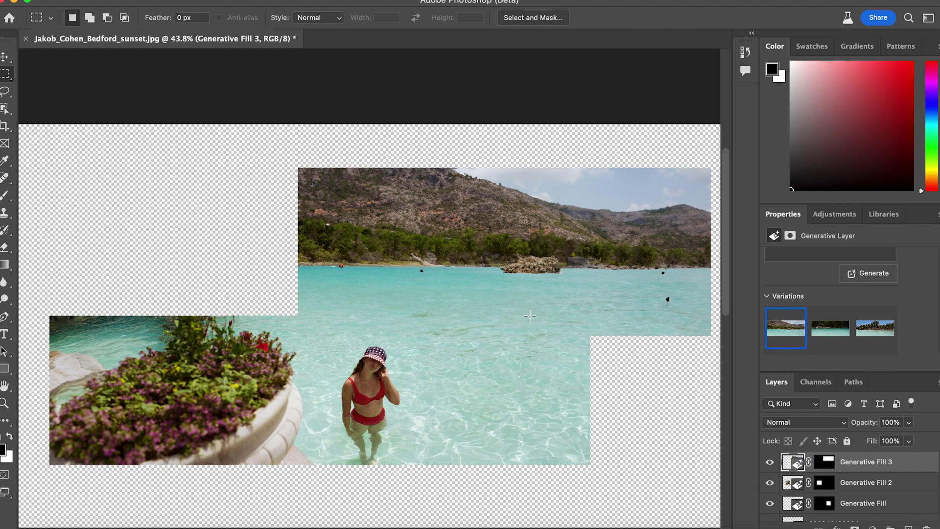
Step: Select the empty lower-right canvas area with a slight overlap into the water and run Generative Fill with an empty prompt
{"action": "left_click_drag", "start_coordinate": [560, 314], "coordinate": [572, 351]}
{"action": "scroll", "coordinate": [573, 351], "scroll_direction": "up", "scroll_amount": 3}
{"action": "right_click", "coordinate": [507, 326]}
{"action": "left_click", "coordinate": [560, 475]}
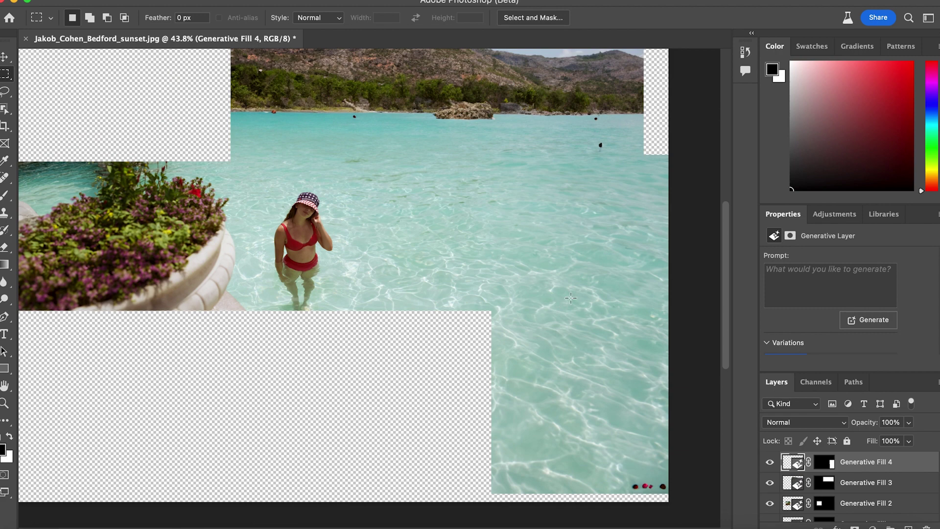
Step: Select the empty canvas below the planter and the woman, overlapping the photo's lower edge, and run Generative Fill with an empty prompt
{"action": "left_click_drag", "start_coordinate": [562, 289], "coordinate": [80, 290]}
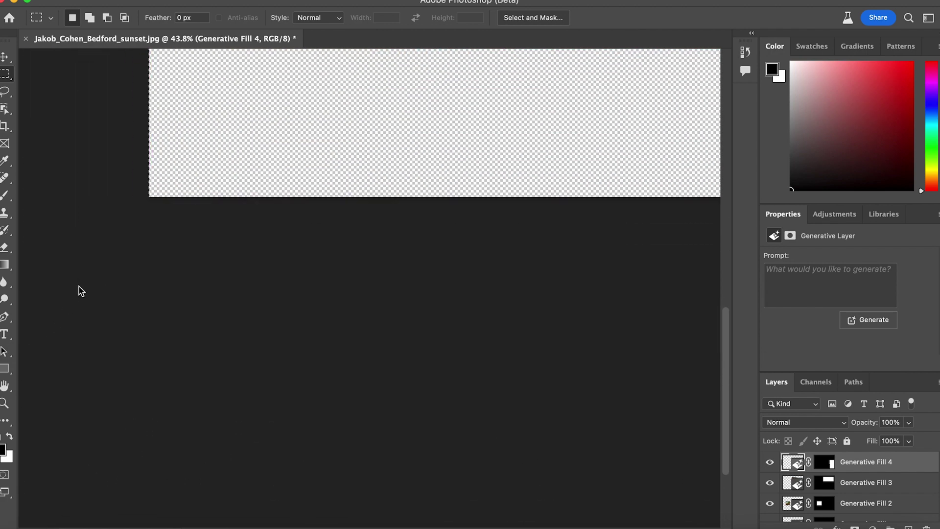
{"action": "right_click", "coordinate": [166, 304]}
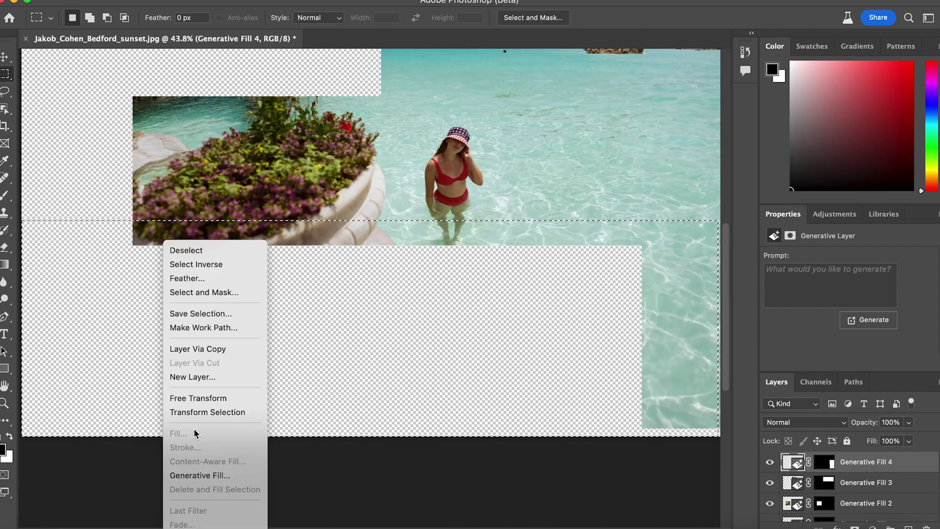
{"action": "left_click", "coordinate": [206, 475]}
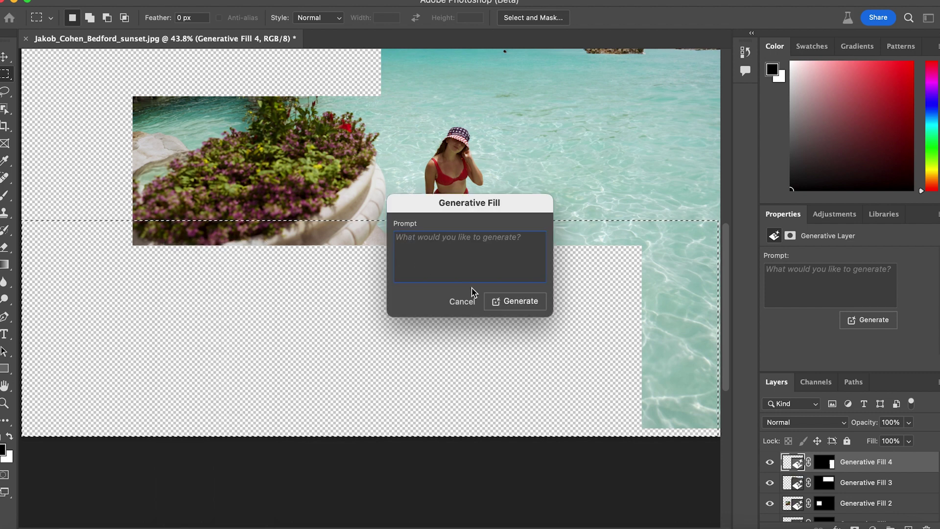
{"action": "left_click", "coordinate": [509, 304]}
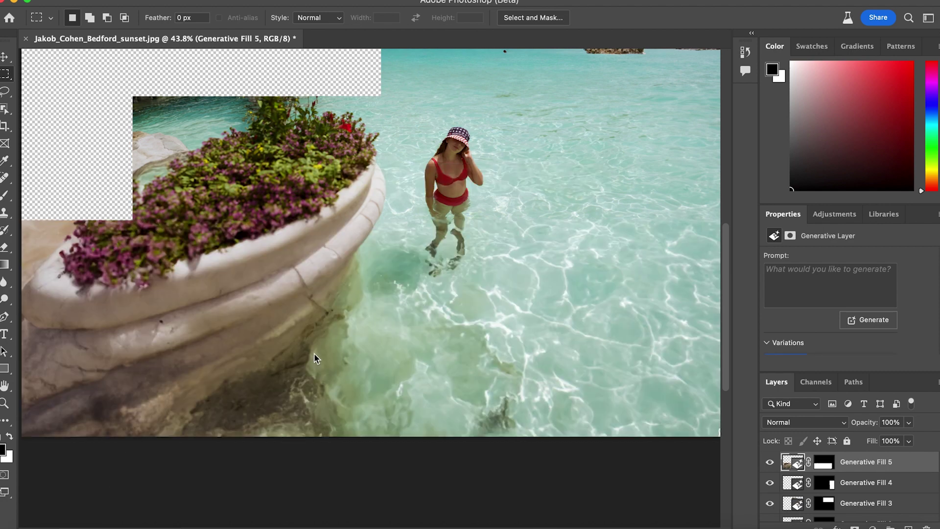
Step: Select the empty upper-left canvas area, overlapping the planter's flowers and the mountains, and run Generative Fill with an empty prompt
{"action": "key", "text": "ctrl+minus"}
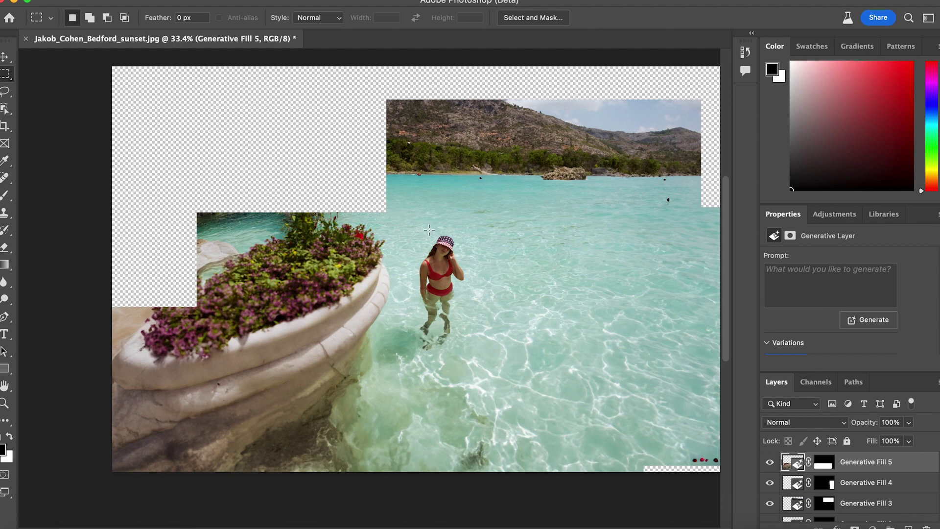
{"action": "left_click_drag", "start_coordinate": [434, 229], "coordinate": [180, 166]}
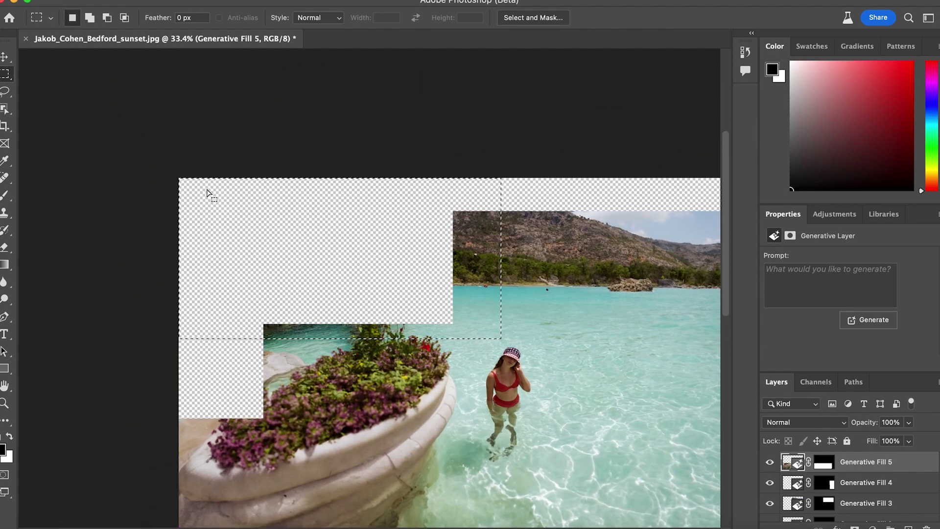
{"action": "right_click", "coordinate": [260, 229]}
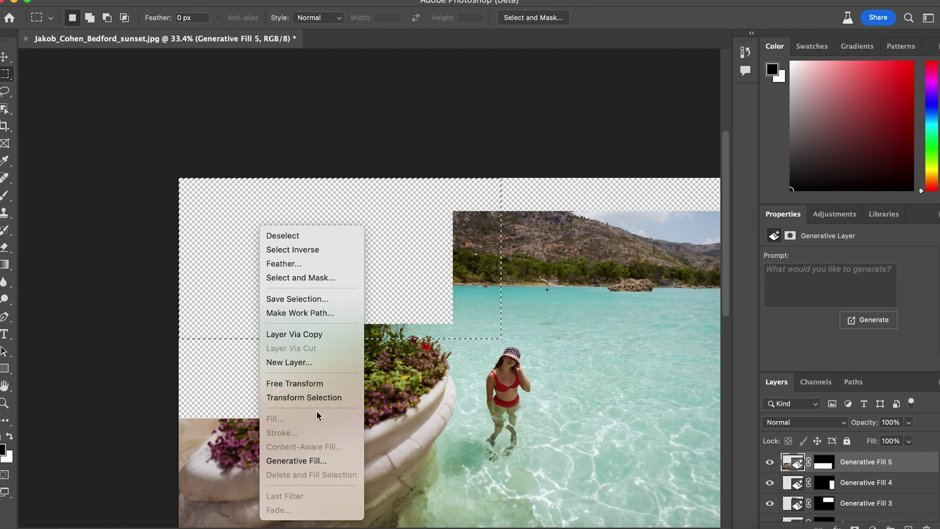
{"action": "left_click", "coordinate": [313, 460]}
{"action": "left_click", "coordinate": [511, 302]}
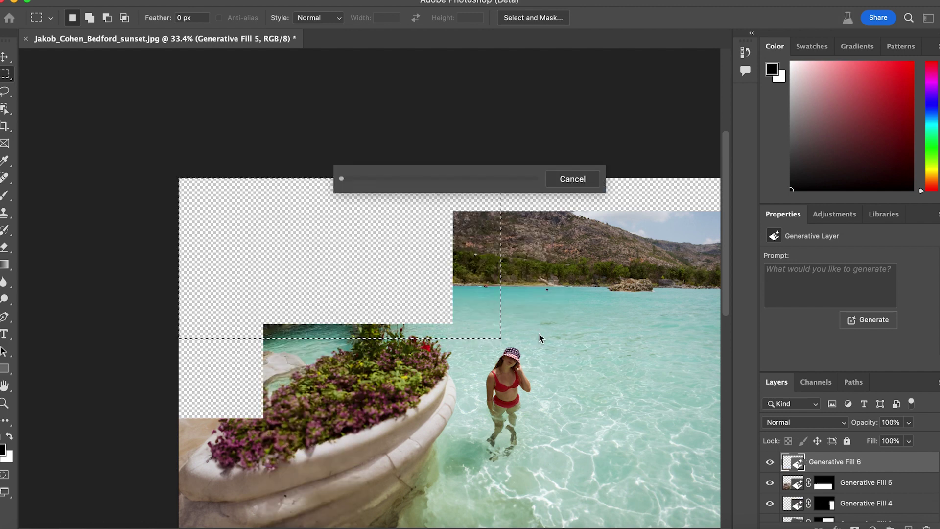
{"action": "scroll", "coordinate": [539, 333], "scroll_direction": "right", "scroll_amount": 6}
{"action": "scroll", "coordinate": [539, 333], "scroll_direction": "down", "scroll_amount": 4}
{"action": "scroll", "coordinate": [538, 337], "scroll_direction": "up", "scroll_amount": 3}
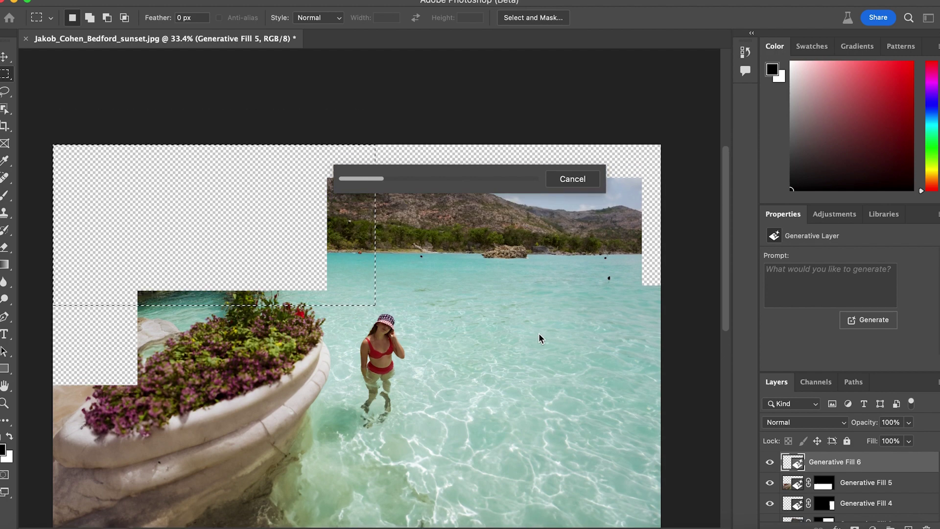
{"action": "scroll", "coordinate": [538, 338], "scroll_direction": "down", "scroll_amount": 2}
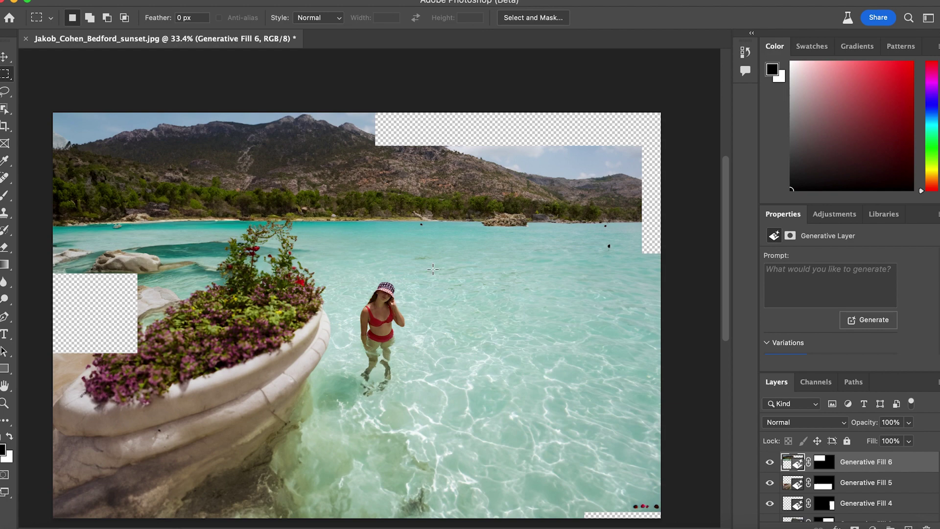
Step: Examine up close how the generated mountains, trees and shoreline blend with the earlier fill and the water
{"action": "scroll", "coordinate": [266, 177], "scroll_direction": "up", "scroll_amount": 5}
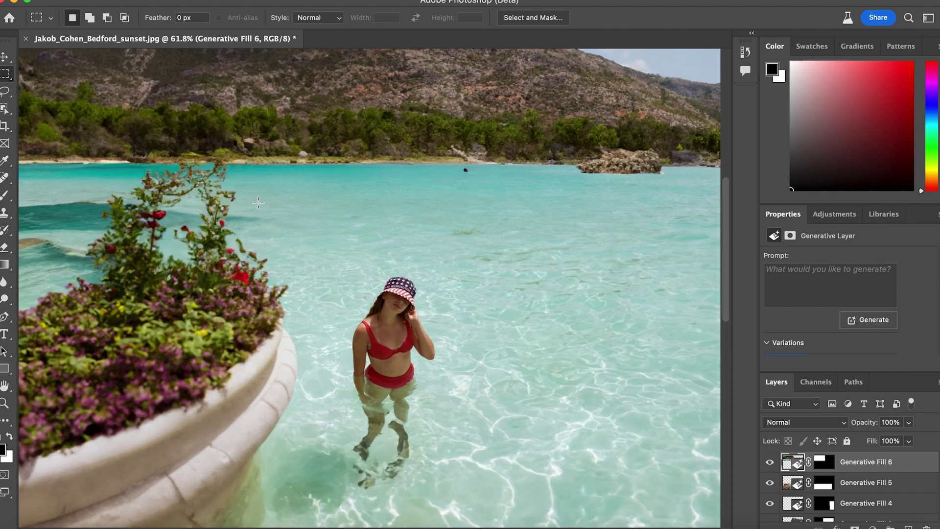
{"action": "scroll", "coordinate": [260, 208], "scroll_direction": "up", "scroll_amount": 2}
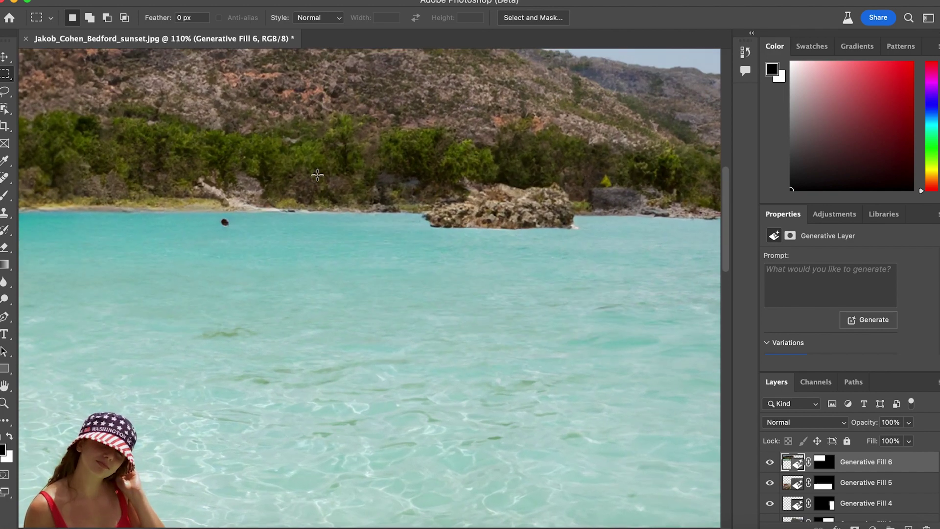
{"action": "scroll", "coordinate": [315, 174], "scroll_direction": "up", "scroll_amount": 3}
{"action": "scroll", "coordinate": [318, 175], "scroll_direction": "down", "scroll_amount": 3}
{"action": "scroll", "coordinate": [316, 230], "scroll_direction": "up", "scroll_amount": 1}
{"action": "scroll", "coordinate": [315, 300], "scroll_direction": "up", "scroll_amount": 2}
{"action": "scroll", "coordinate": [316, 300], "scroll_direction": "down", "scroll_amount": 8}
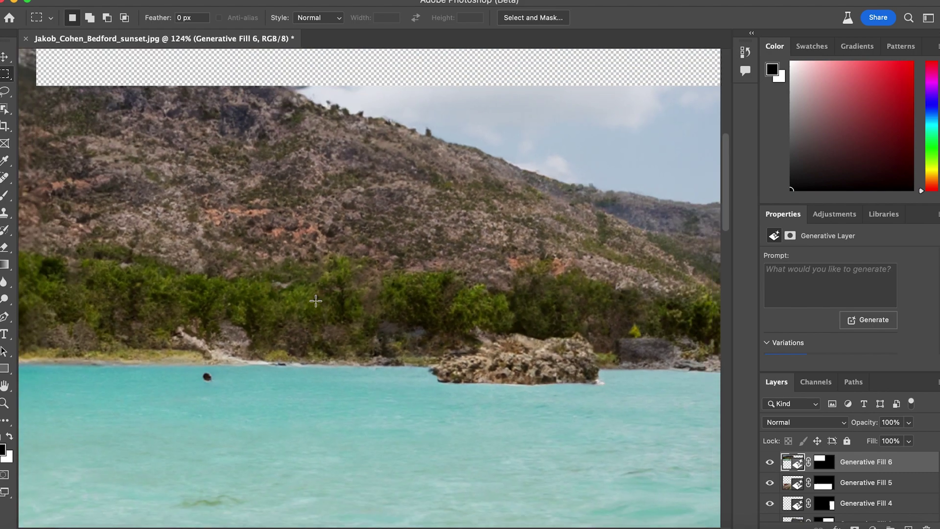
{"action": "scroll", "coordinate": [170, 251], "scroll_direction": "down", "scroll_amount": 5}
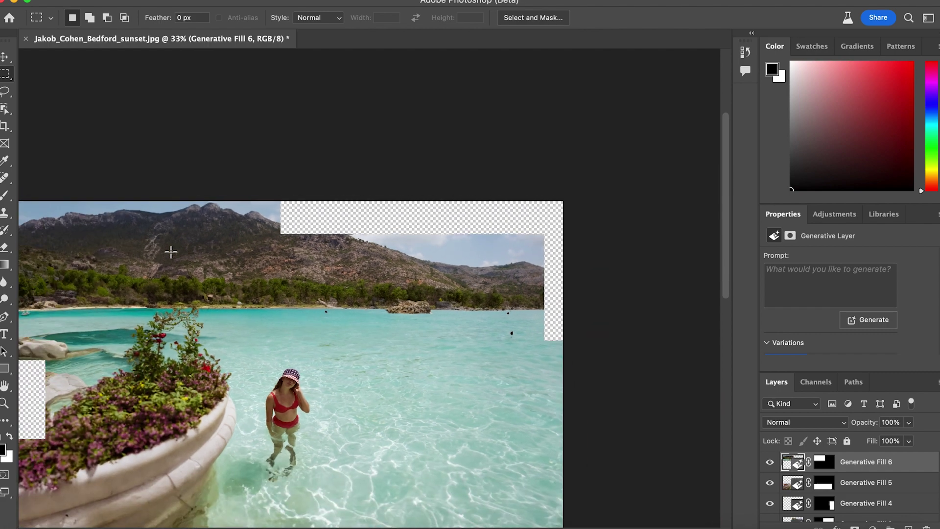
Step: Select the empty patch beside the planter, overlapping the rocks and flowers around it, and run Generative Fill with an empty prompt
{"action": "scroll", "coordinate": [170, 251], "scroll_direction": "down", "scroll_amount": 2}
{"action": "scroll", "coordinate": [170, 251], "scroll_direction": "left", "scroll_amount": 4}
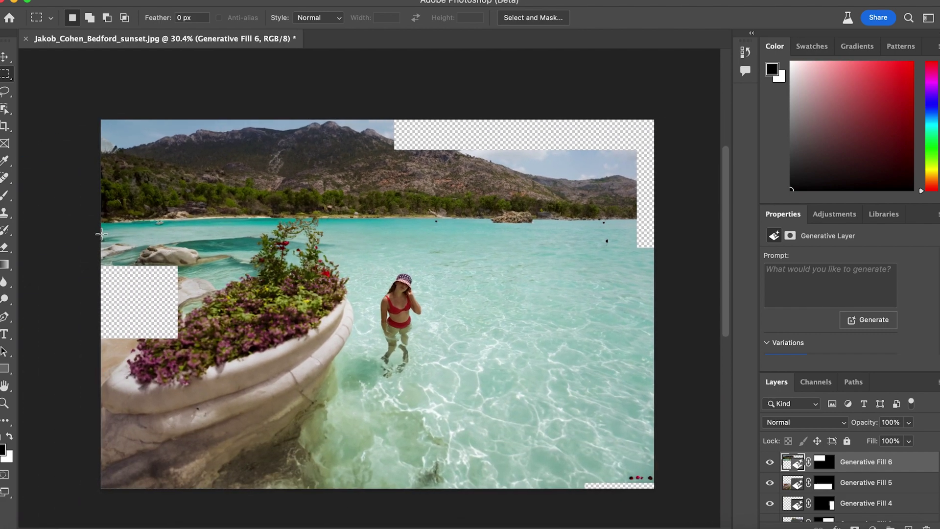
{"action": "left_click_drag", "start_coordinate": [98, 233], "coordinate": [84, 345]}
{"action": "left_click_drag", "start_coordinate": [175, 381], "coordinate": [191, 382]}
{"action": "right_click", "coordinate": [172, 357]}
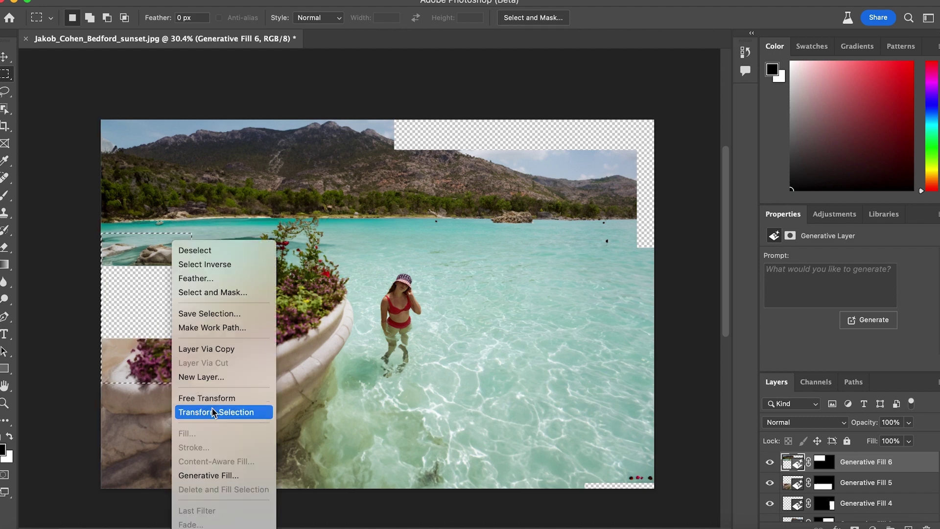
{"action": "left_click", "coordinate": [221, 475]}
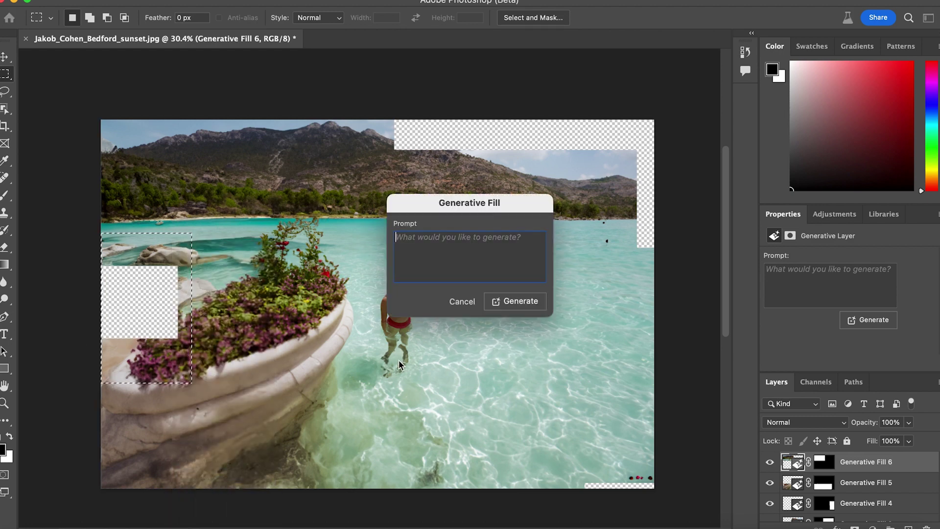
{"action": "left_click", "coordinate": [527, 299]}
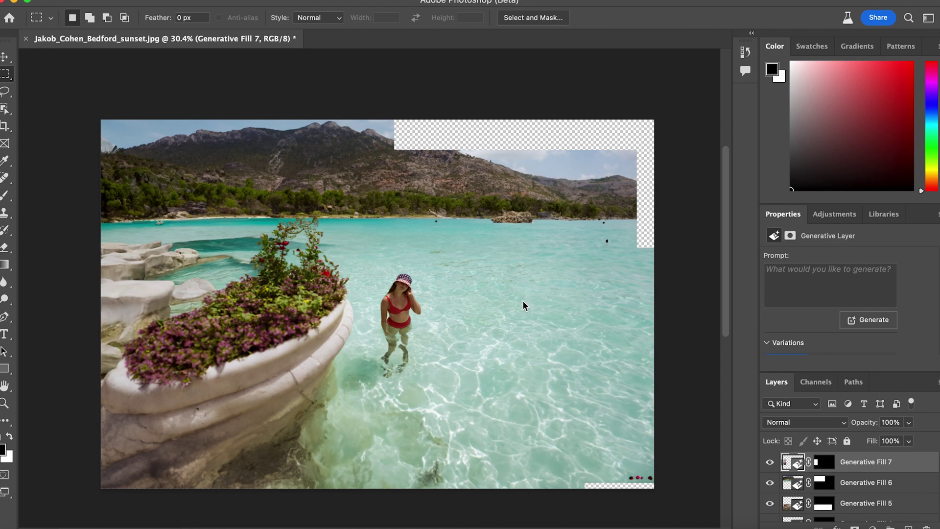
{"action": "left_click_drag", "start_coordinate": [371, 168], "coordinate": [441, 189]}
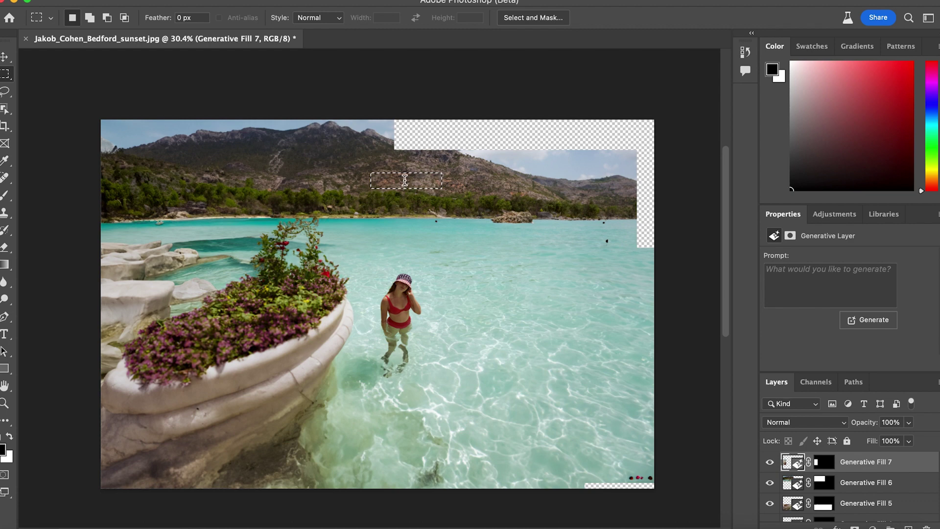
{"action": "key", "text": "Delete"}
{"action": "left_click", "coordinate": [496, 215]}
{"action": "left_click", "coordinate": [420, 196]}
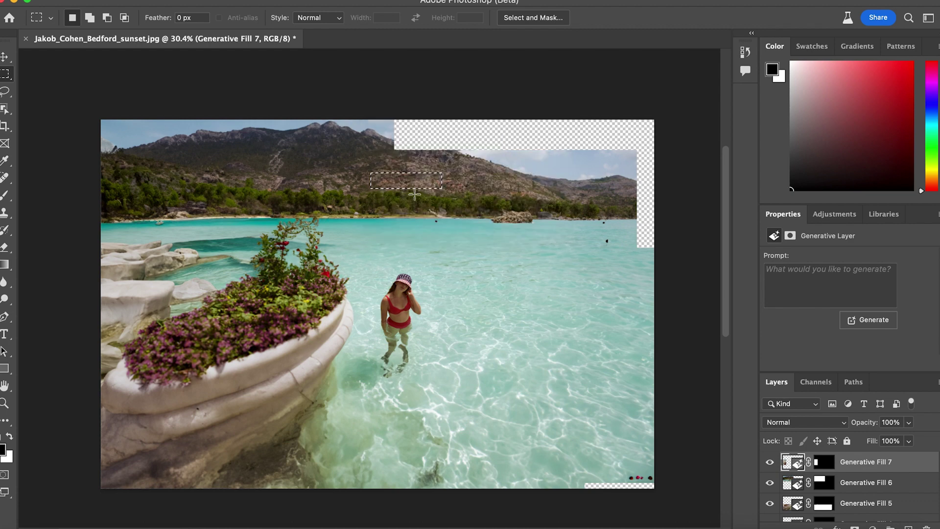
Step: Select the empty upper-right strip together with the mountains and water beneath it and run Generative Fill with an empty prompt
{"action": "left_click_drag", "start_coordinate": [380, 119], "coordinate": [691, 256]}
{"action": "right_click", "coordinate": [535, 210]}
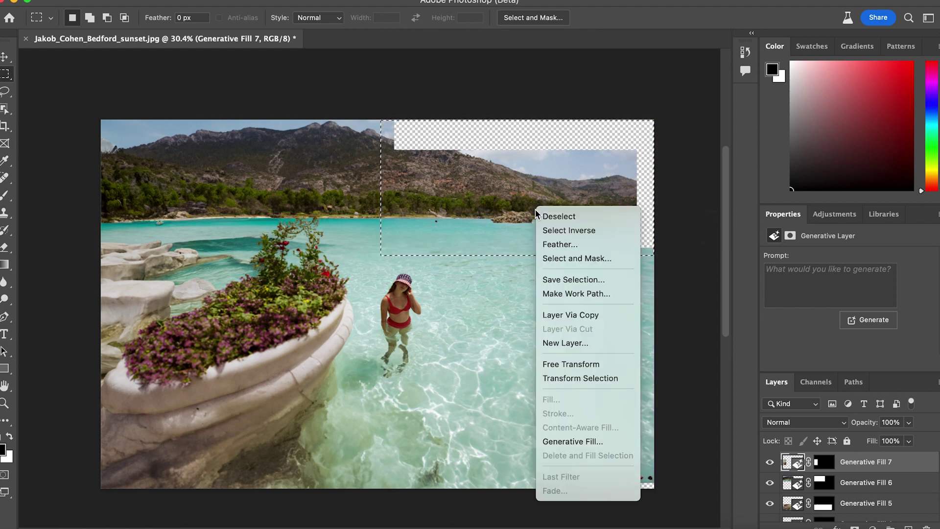
{"action": "left_click", "coordinate": [583, 441]}
{"action": "left_click", "coordinate": [502, 307]}
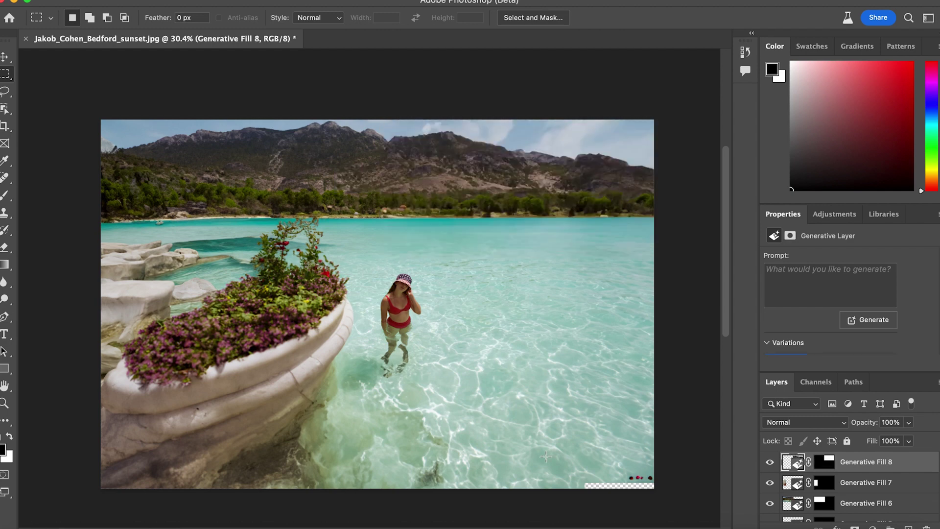
Step: Select the thin empty strip in the photo's lower-right corner, including the small dark objects above it, and run Generative Fill with an empty prompt
{"action": "left_click_drag", "start_coordinate": [569, 454], "coordinate": [725, 492]}
{"action": "right_click", "coordinate": [593, 459]}
{"action": "left_click", "coordinate": [624, 476]}
{"action": "left_click", "coordinate": [490, 300]}
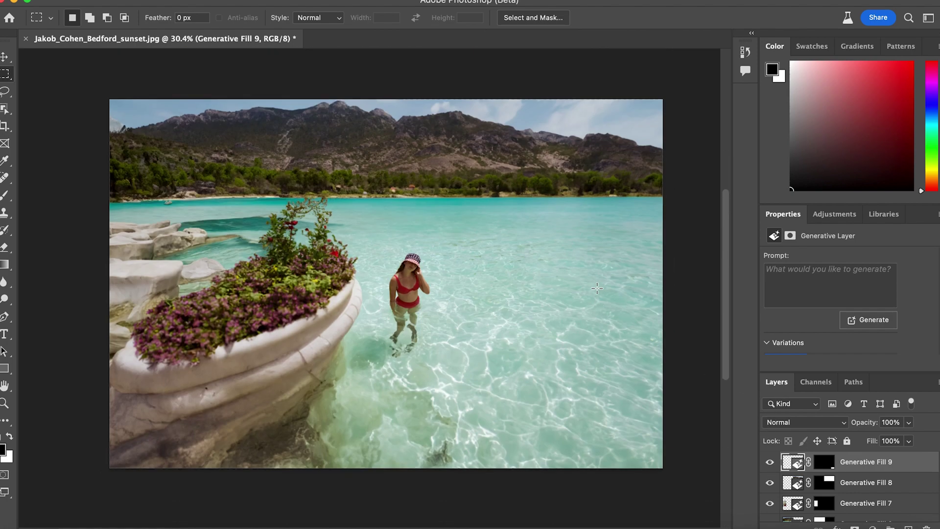
Step: Review the stack of generative layers and inspect the pale hill and mountain ridge in the photo's upper-left corner up close
{"action": "scroll", "coordinate": [597, 288], "scroll_direction": "up", "scroll_amount": 2}
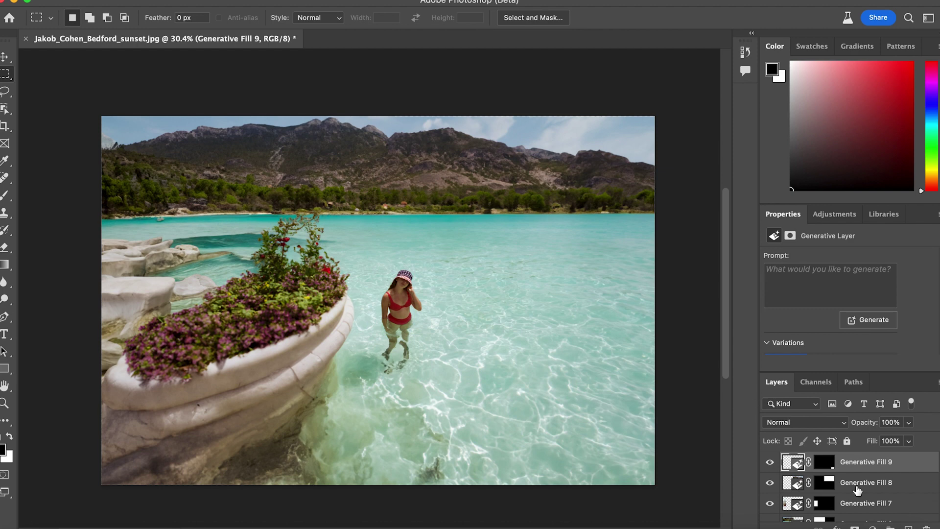
{"action": "scroll", "coordinate": [857, 489], "scroll_direction": "down", "scroll_amount": 5}
{"action": "scroll", "coordinate": [857, 490], "scroll_direction": "up", "scroll_amount": 5}
{"action": "scroll", "coordinate": [857, 490], "scroll_direction": "down", "scroll_amount": 5}
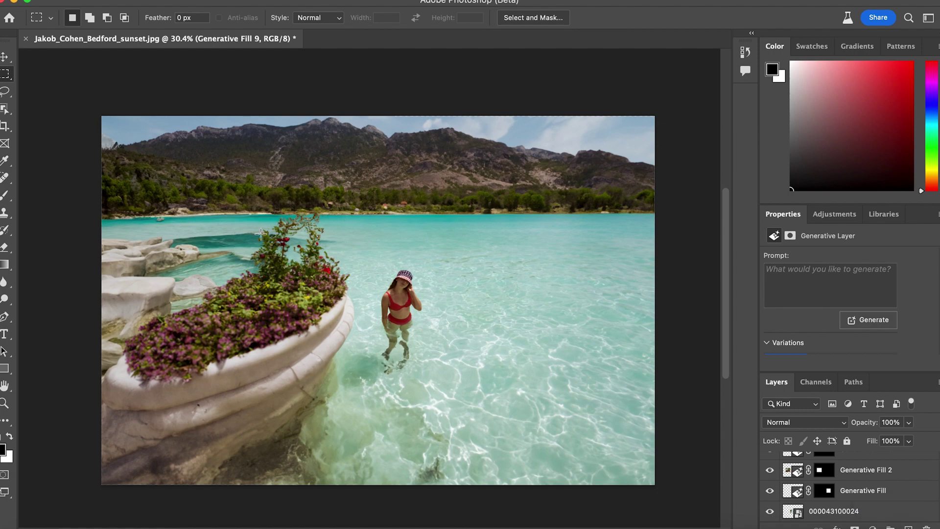
{"action": "scroll", "coordinate": [118, 87], "scroll_direction": "up", "scroll_amount": 5}
{"action": "scroll", "coordinate": [113, 130], "scroll_direction": "up", "scroll_amount": 5}
{"action": "scroll", "coordinate": [311, 349], "scroll_direction": "up", "scroll_amount": 10}
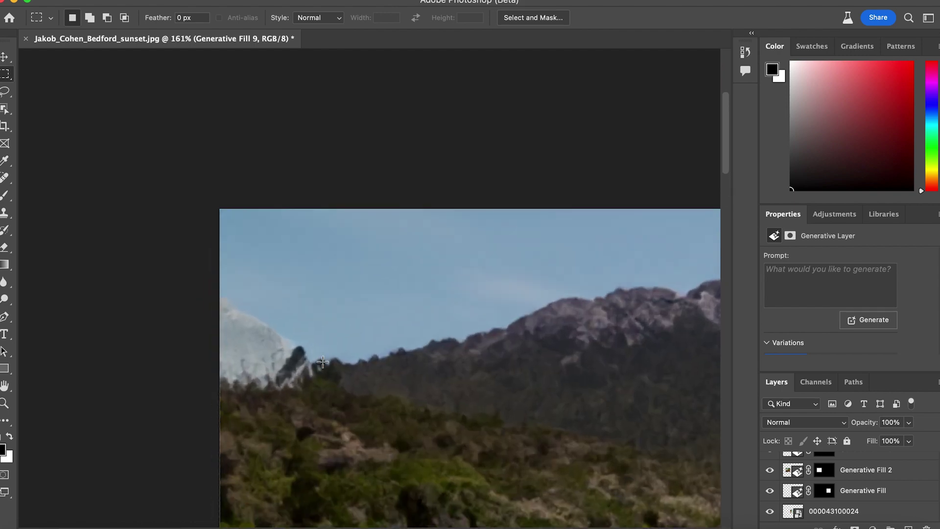
{"action": "scroll", "coordinate": [322, 362], "scroll_direction": "up", "scroll_amount": 3}
{"action": "scroll", "coordinate": [248, 403], "scroll_direction": "down", "scroll_amount": 7}
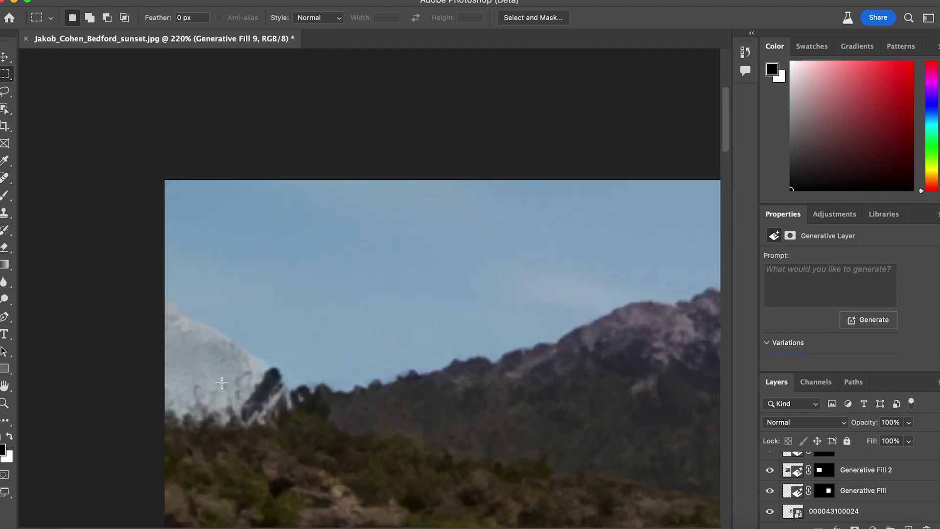
{"action": "scroll", "coordinate": [222, 383], "scroll_direction": "down", "scroll_amount": 7}
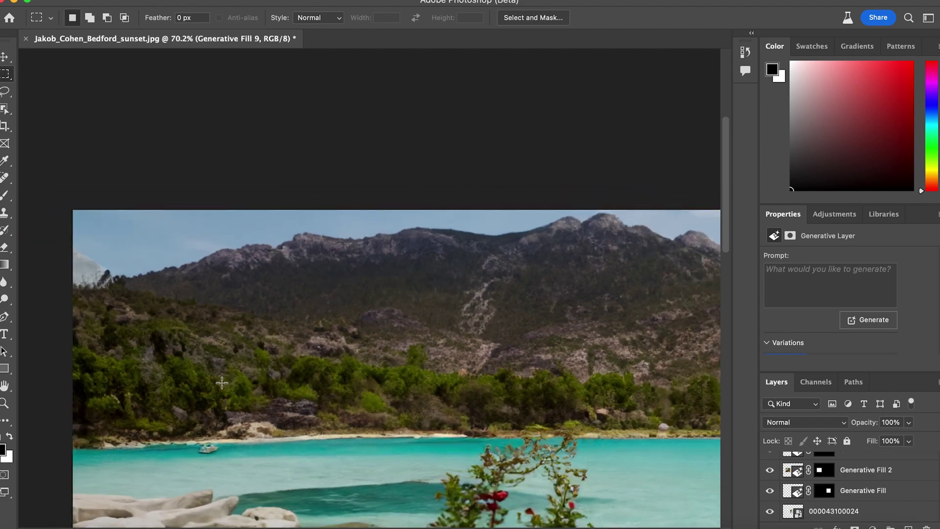
{"action": "scroll", "coordinate": [219, 377], "scroll_direction": "down", "scroll_amount": 1}
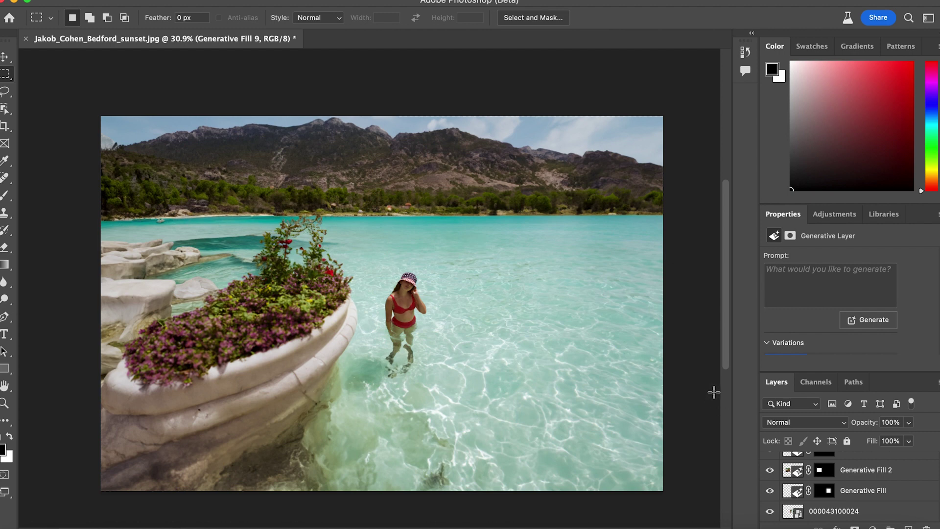
Step: Select all the Generative Fill layers together, from the lowest one above the original photo to the topmost
{"action": "left_click", "coordinate": [821, 493]}
{"action": "left_click", "coordinate": [866, 497]}
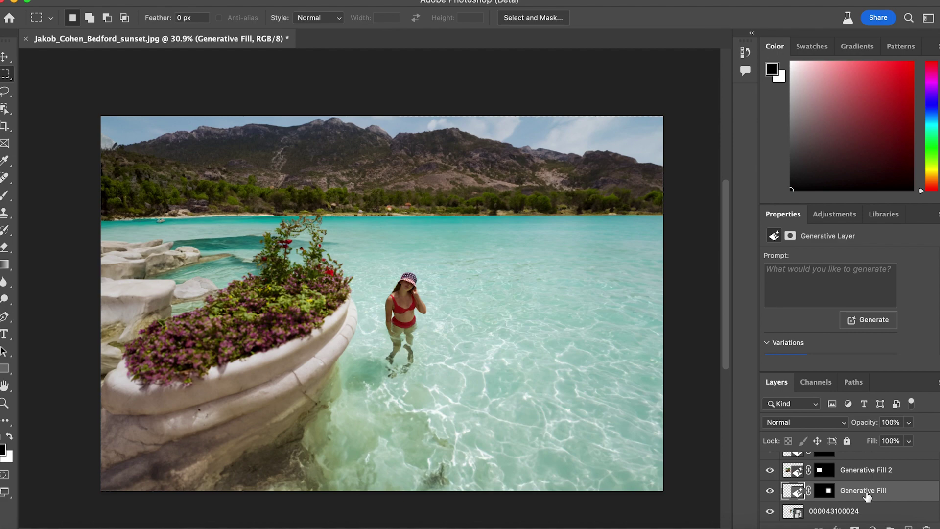
{"action": "scroll", "coordinate": [832, 490], "scroll_direction": "up", "scroll_amount": 2}
{"action": "left_click", "coordinate": [798, 485], "text": "shift"}
Step: Try out the opacity slider on the selected generative layers, ending at 100%
{"action": "left_click", "coordinate": [908, 422]}
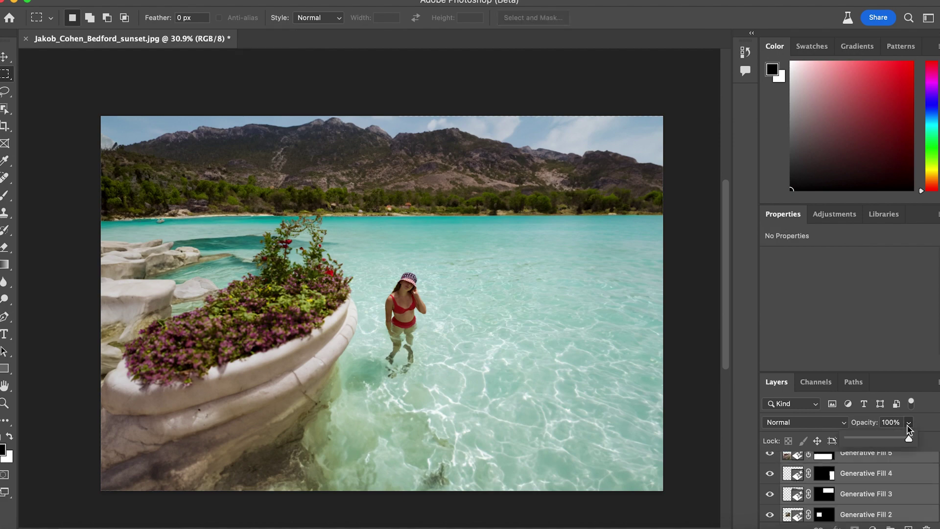
{"action": "left_click_drag", "start_coordinate": [910, 441], "coordinate": [939, 438]}
{"action": "left_click_drag", "start_coordinate": [674, 476], "coordinate": [640, 488]}
{"action": "left_click_drag", "start_coordinate": [695, 478], "coordinate": [939, 478]}
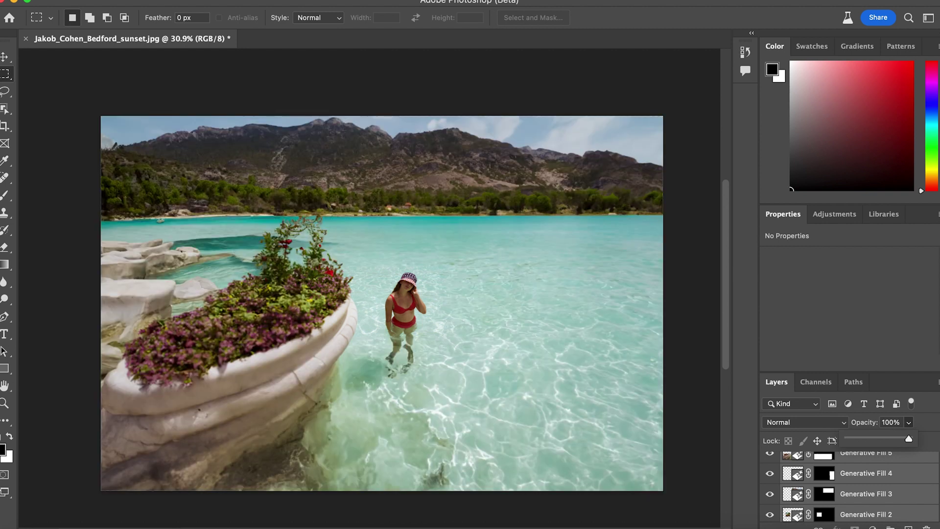